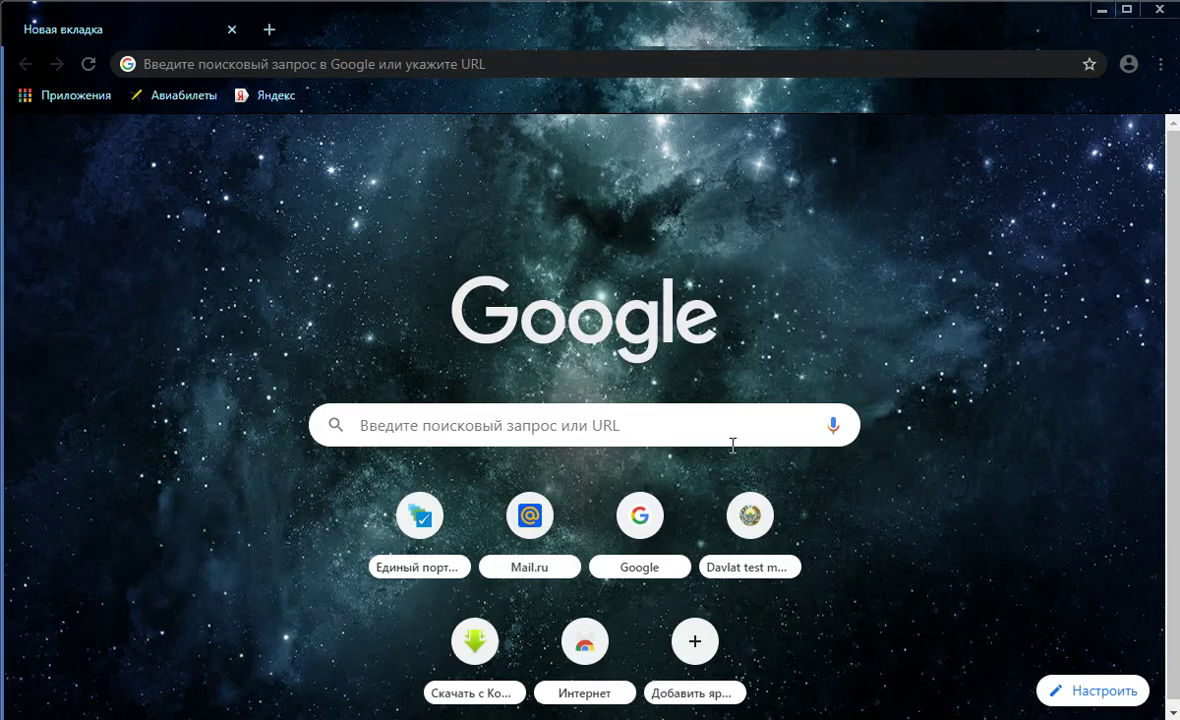
Go to google.com, fixing typos in the address, so the Google home page loads in Uzbek
left_click(627, 425)
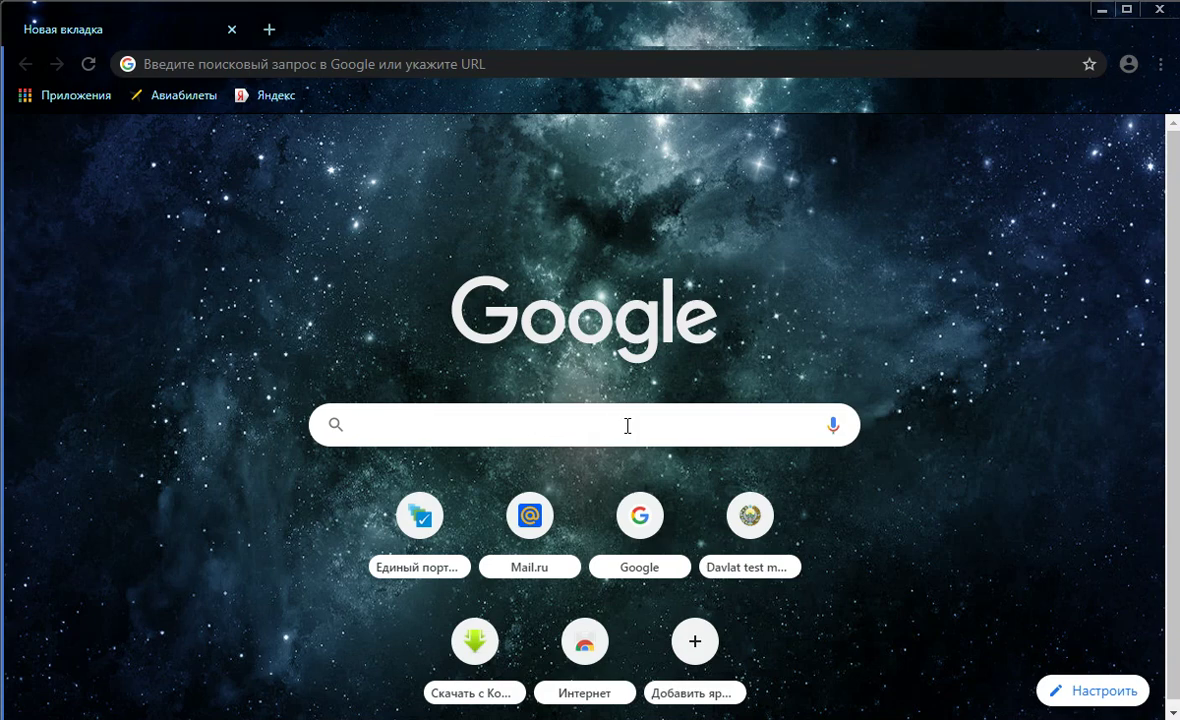
type("gooo")
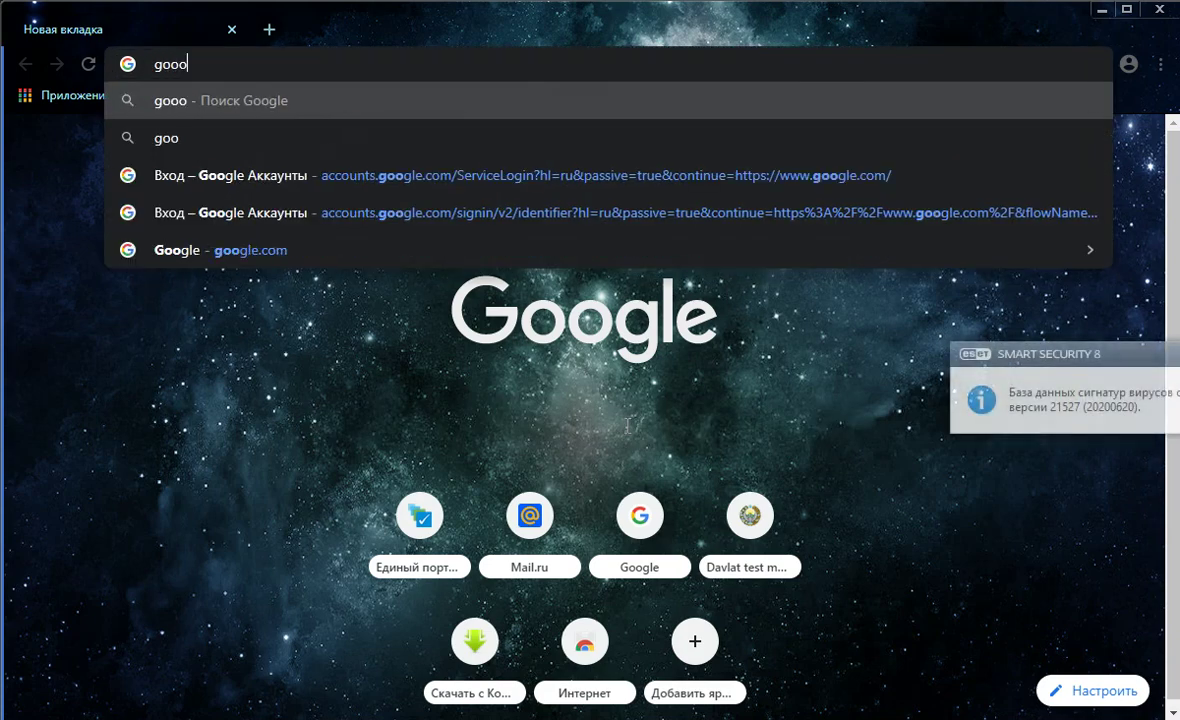
key("BackSpace")
type("gl")
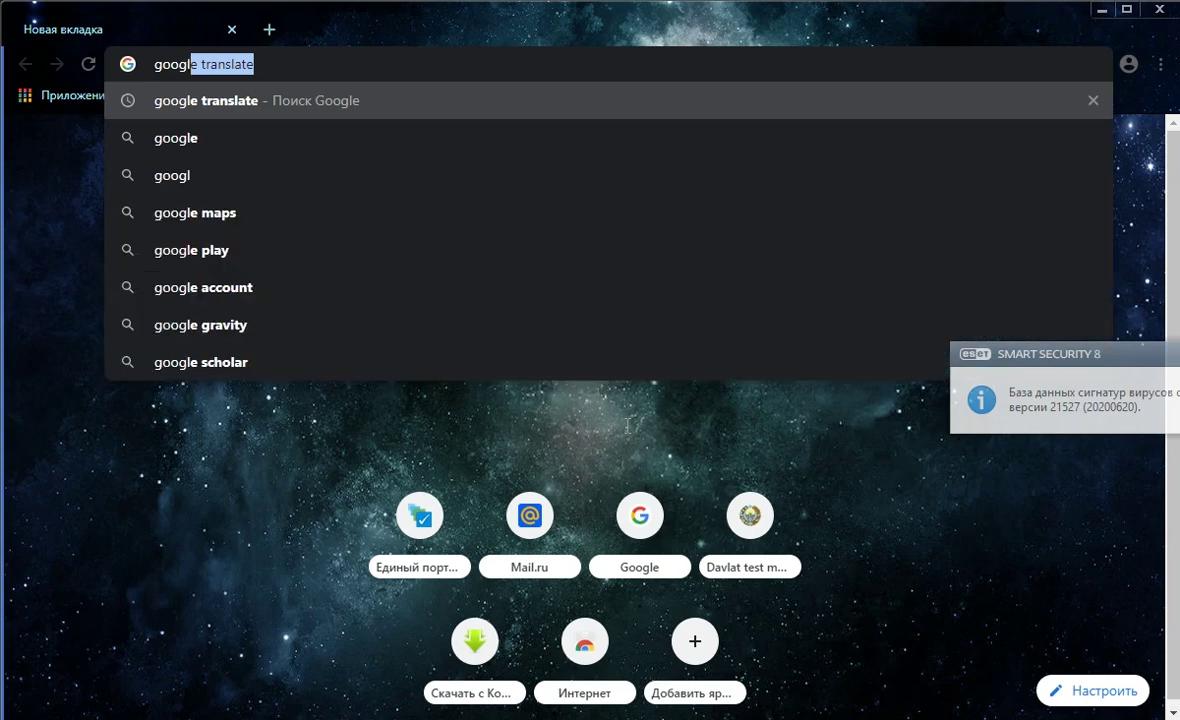
type("e/")
key("BackSpace")
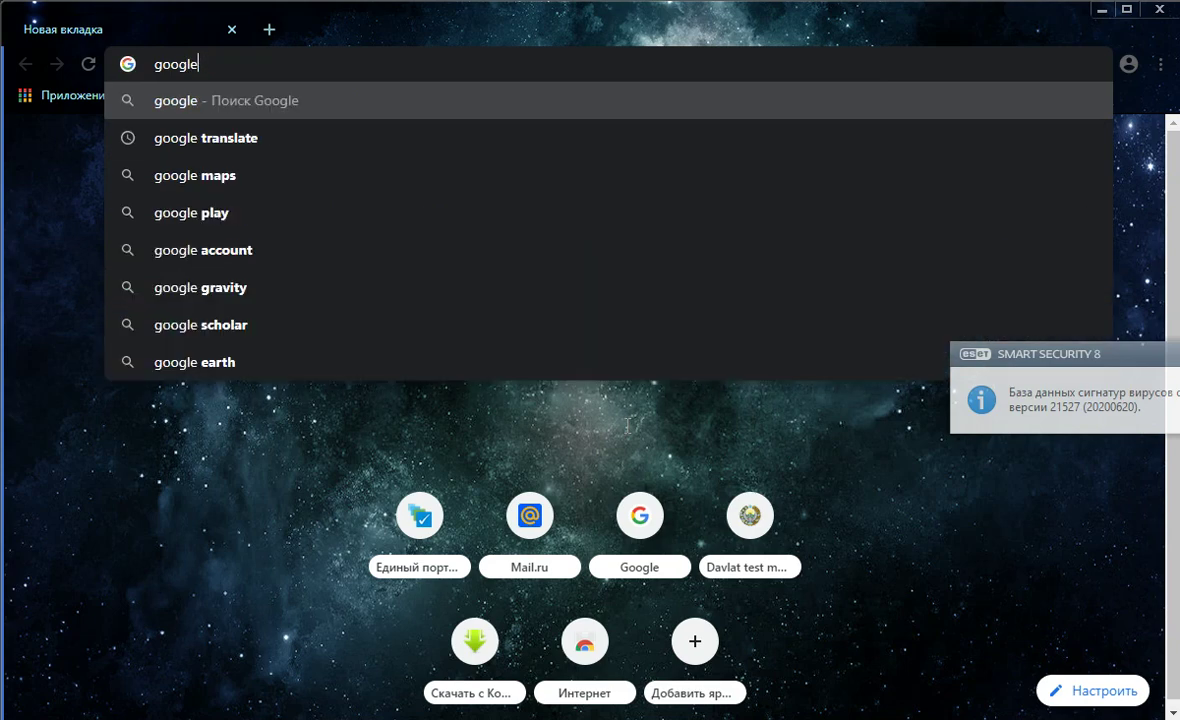
type(".com")
key("Return")
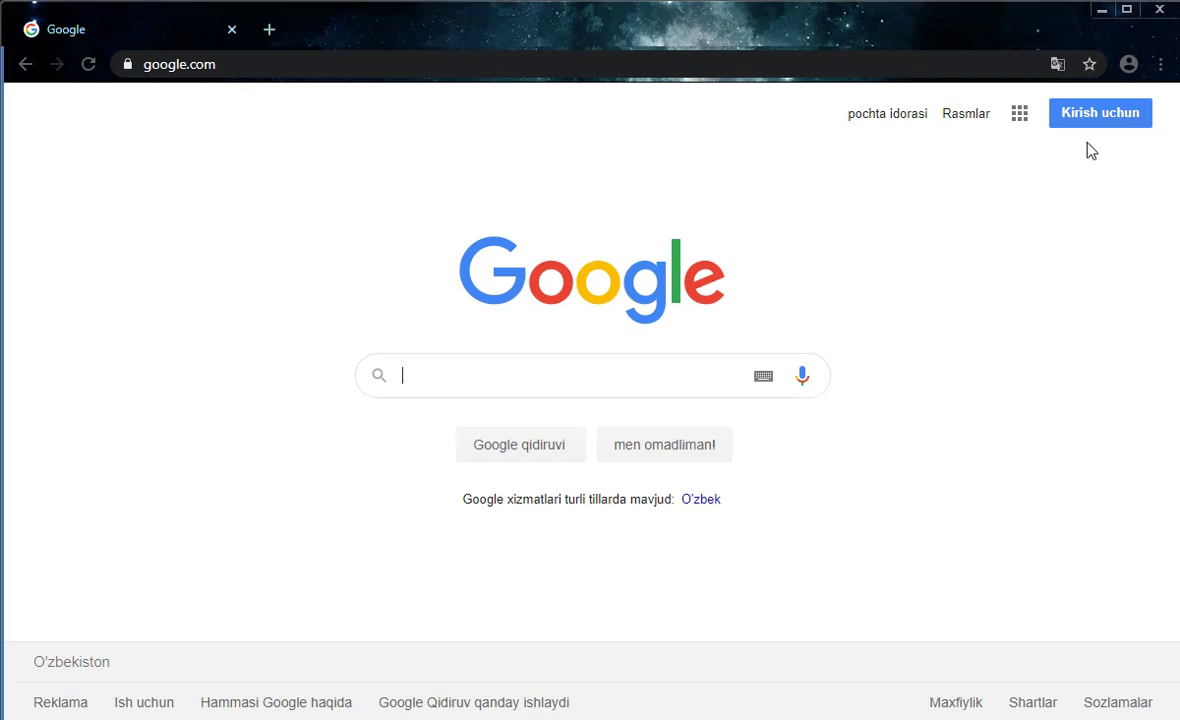
Translate the Google page into Russian and open the Войти sign-in page
left_click(1057, 64)
left_click(842, 103)
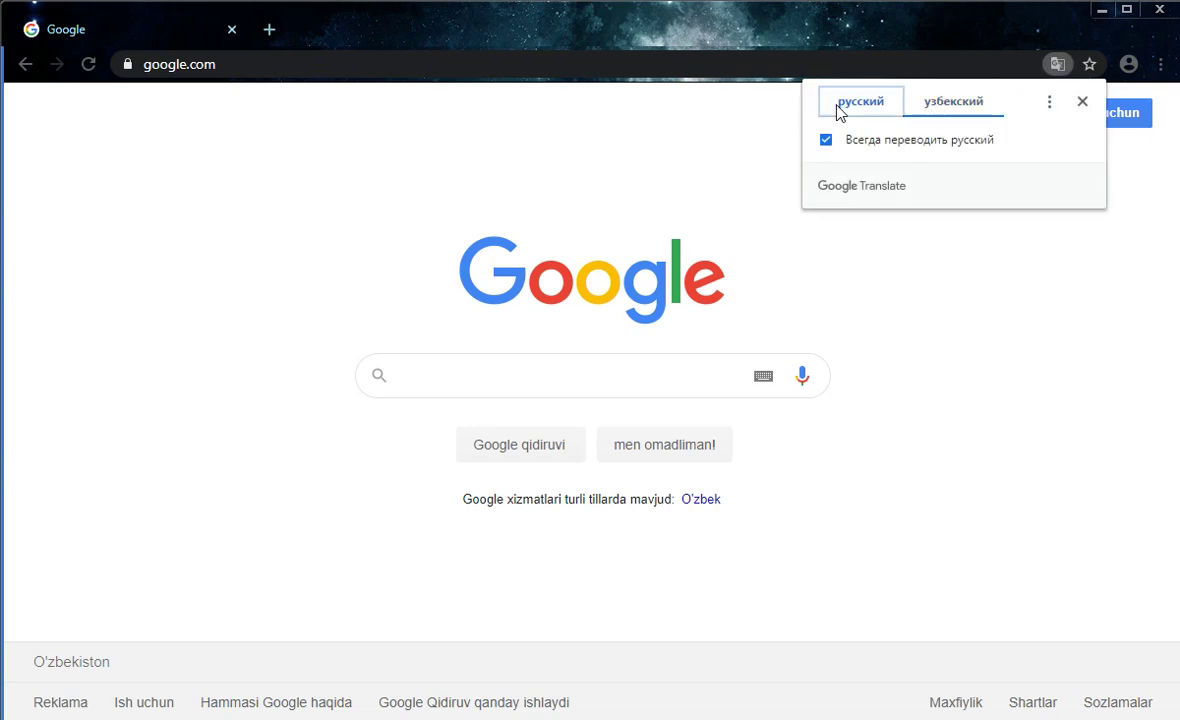
left_click(1126, 118)
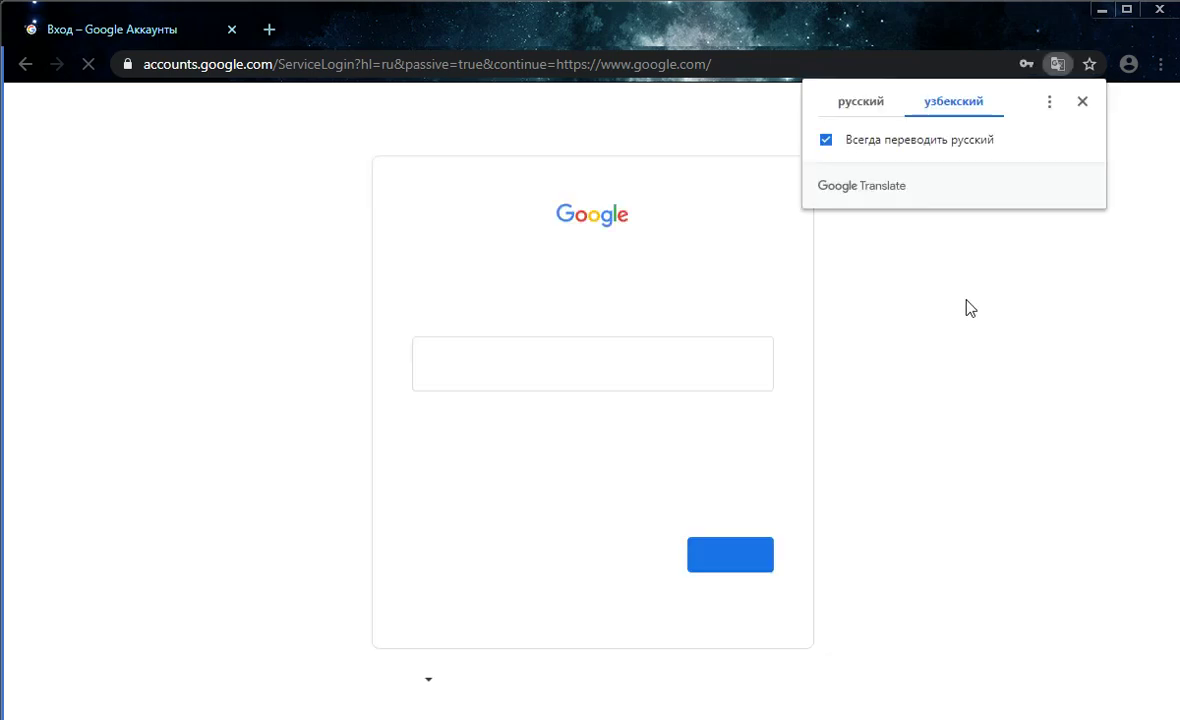
Clear the prefilled email address from the phone-or-email field, leaving it empty
left_click(861, 102)
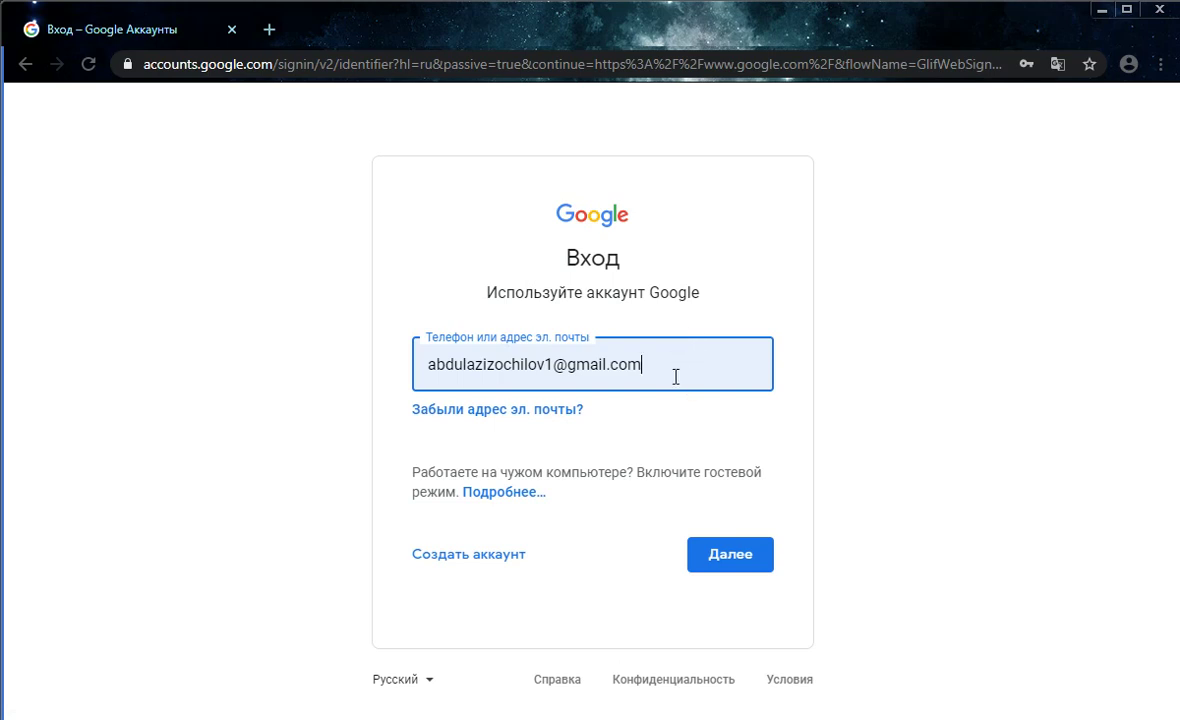
left_click_drag(661, 363, 427, 363)
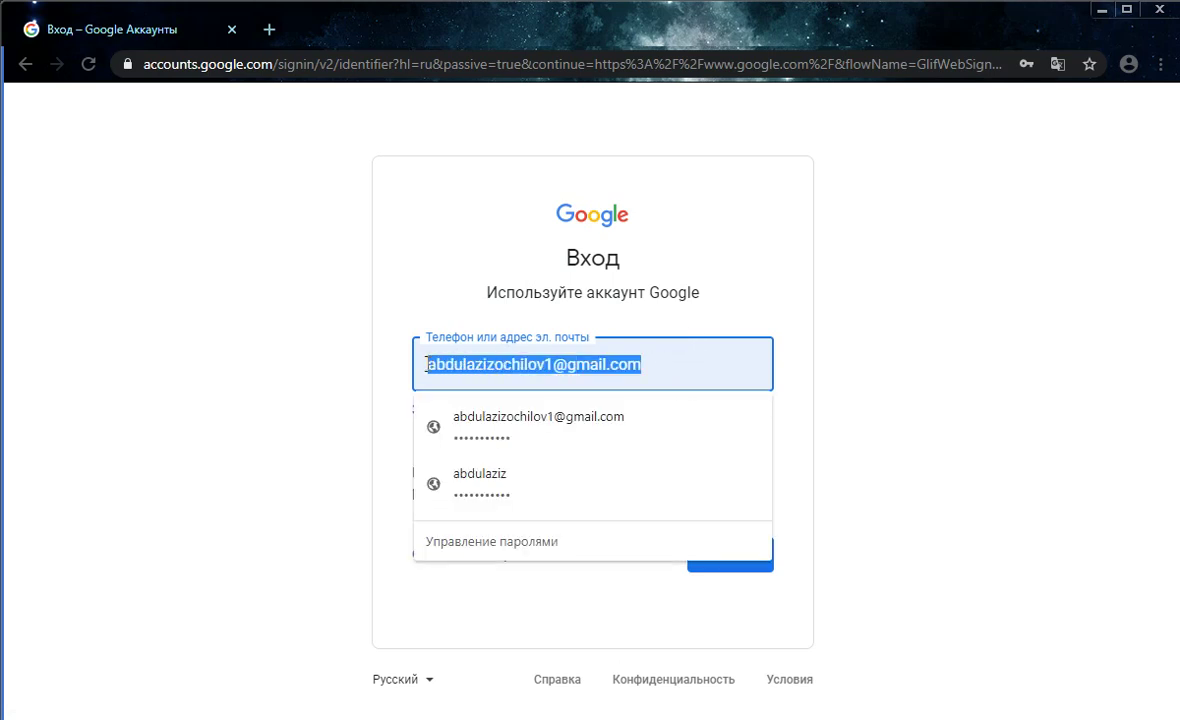
key("BackSpace")
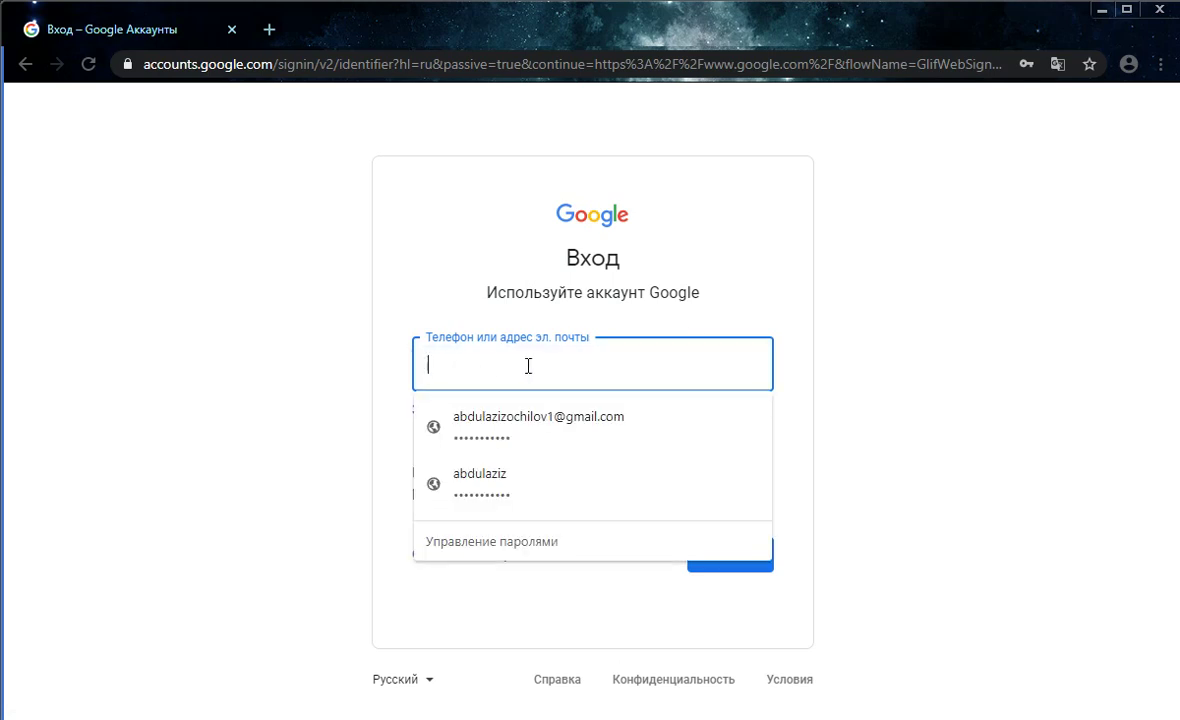
left_click(864, 364)
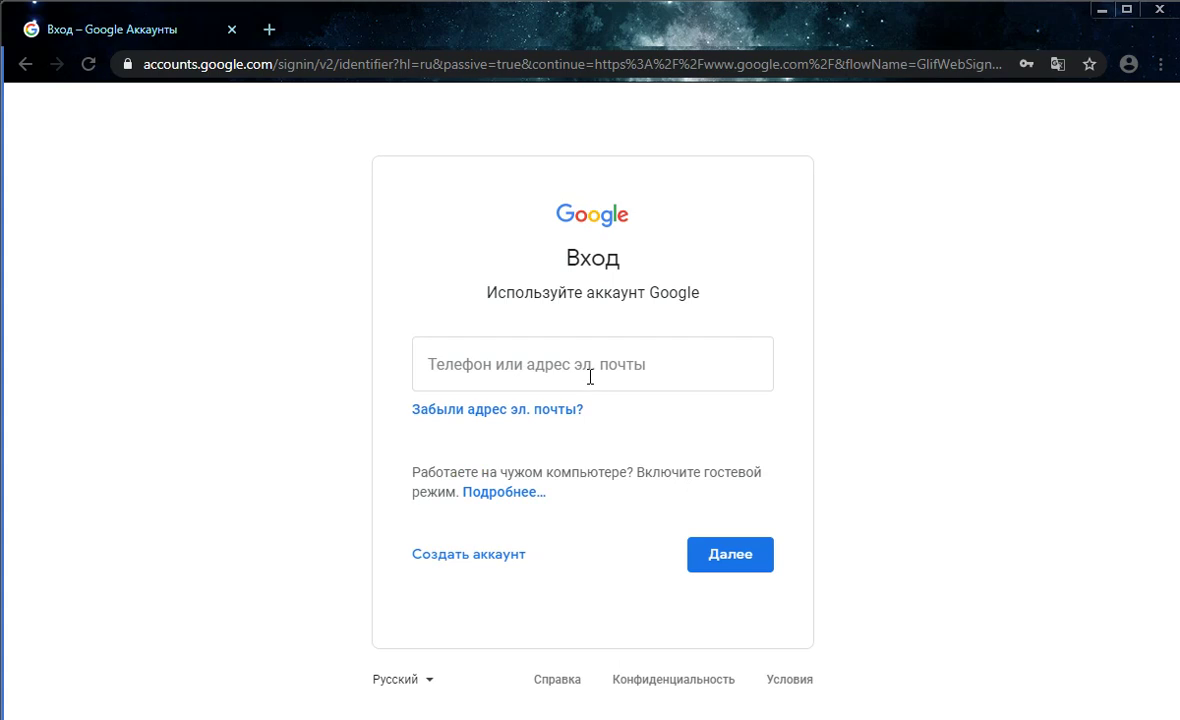
Choose Создать аккаунт and pick an account type to reach the sign-up form
left_click(502, 565)
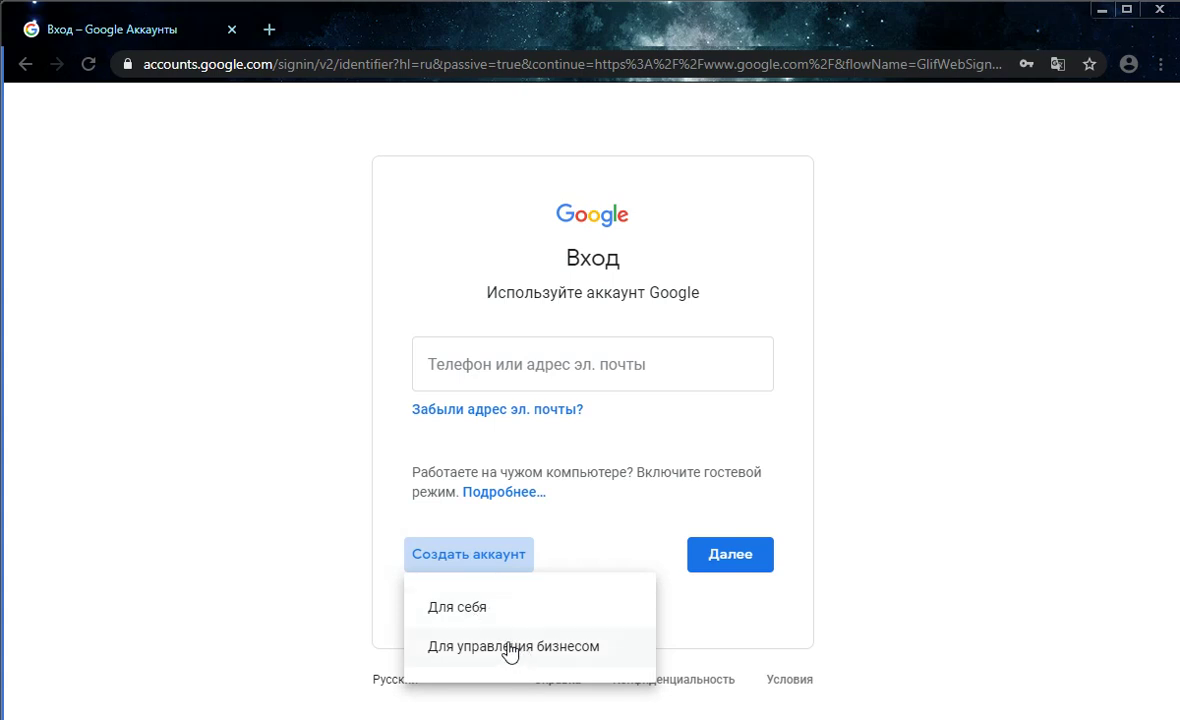
left_click(487, 620)
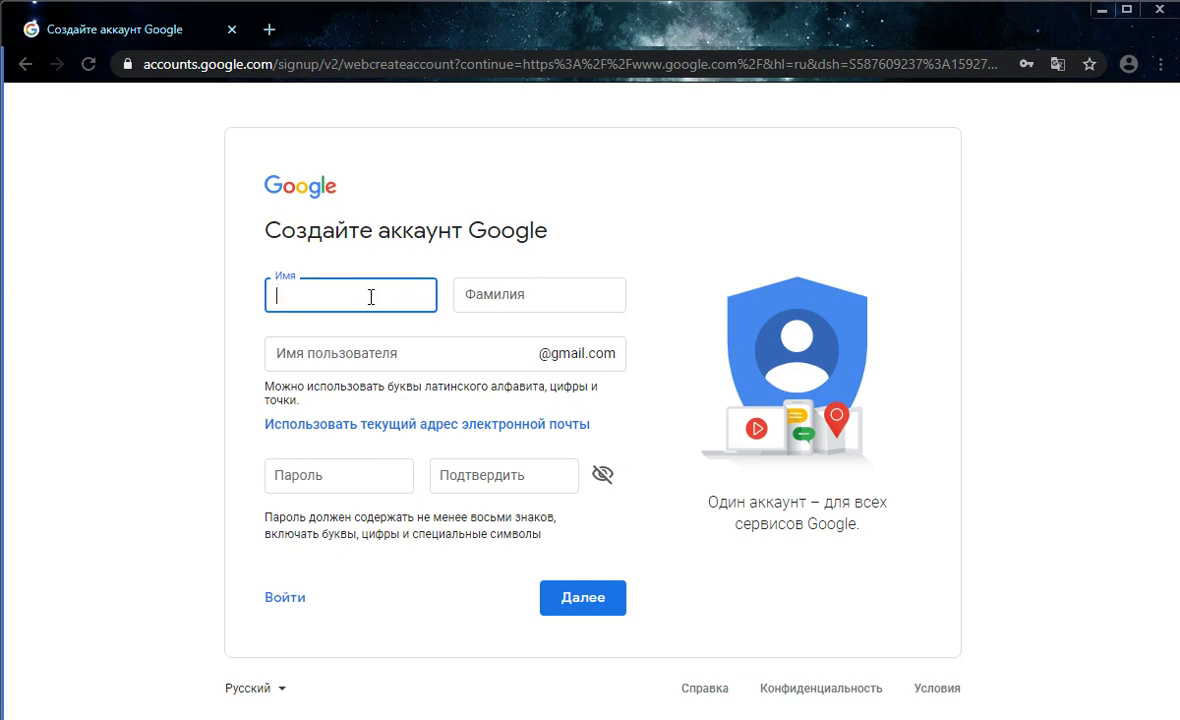
Enter the user's first name in Имя and last name in Фамилия
left_click(484, 304)
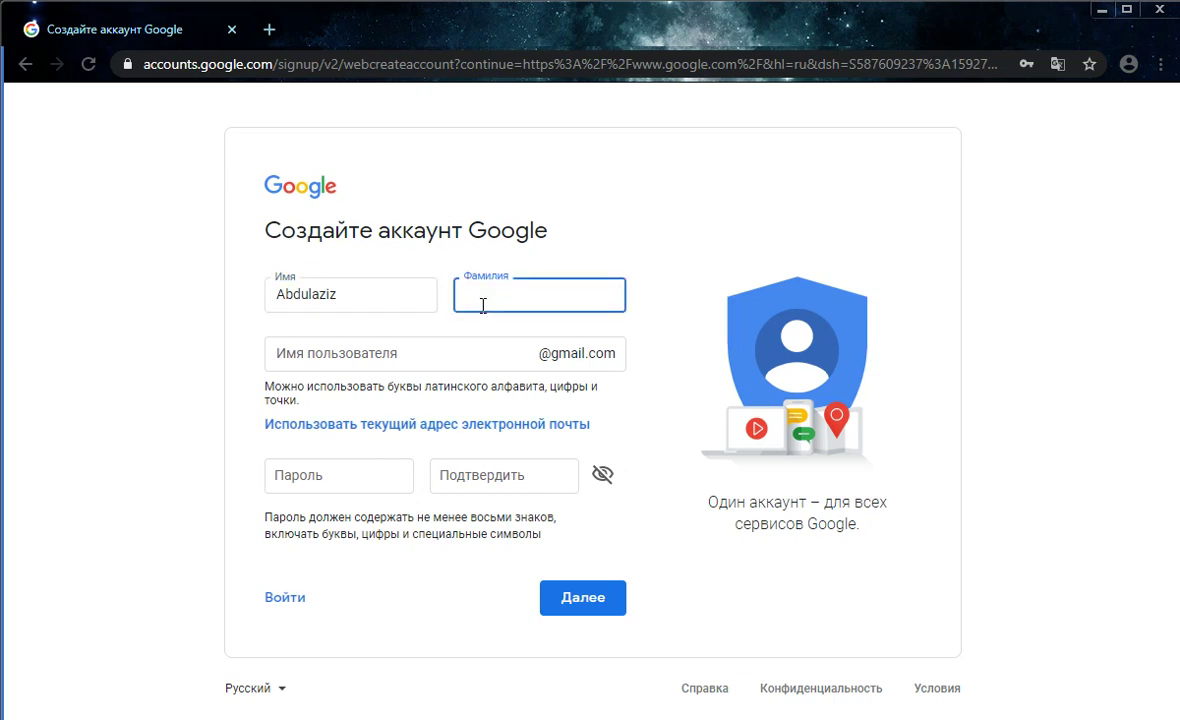
Take the suggested Gmail username without its trailing digit
left_click(430, 362)
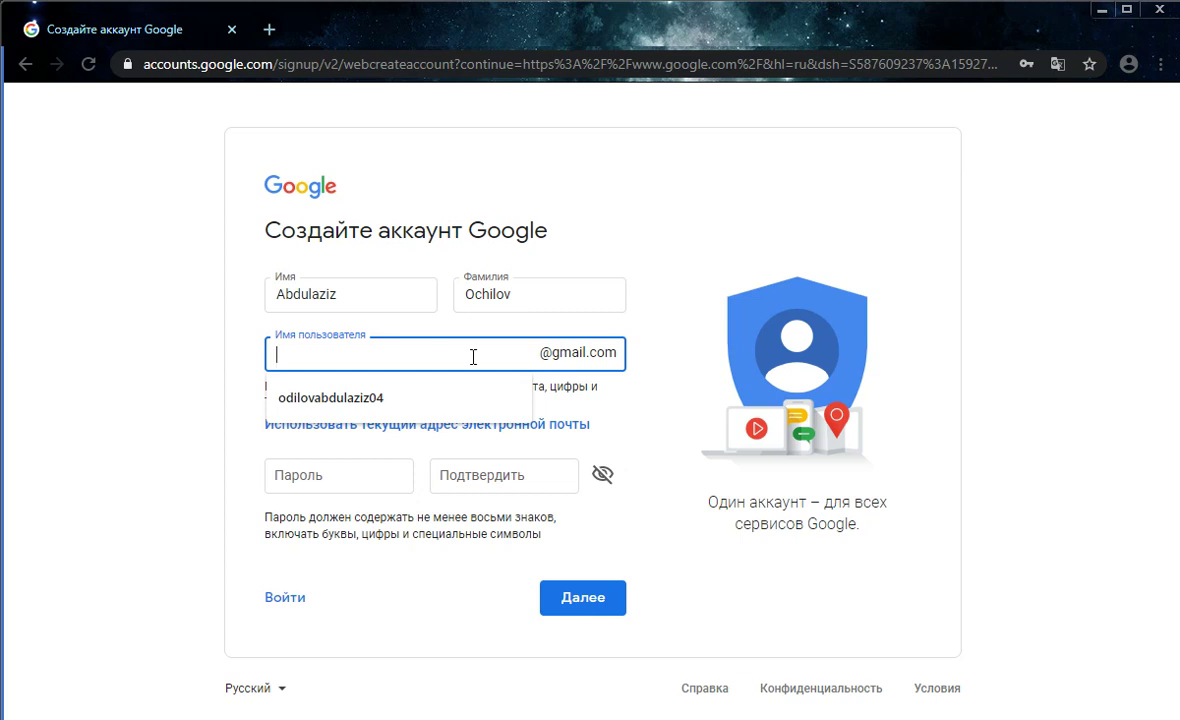
left_click(378, 398)
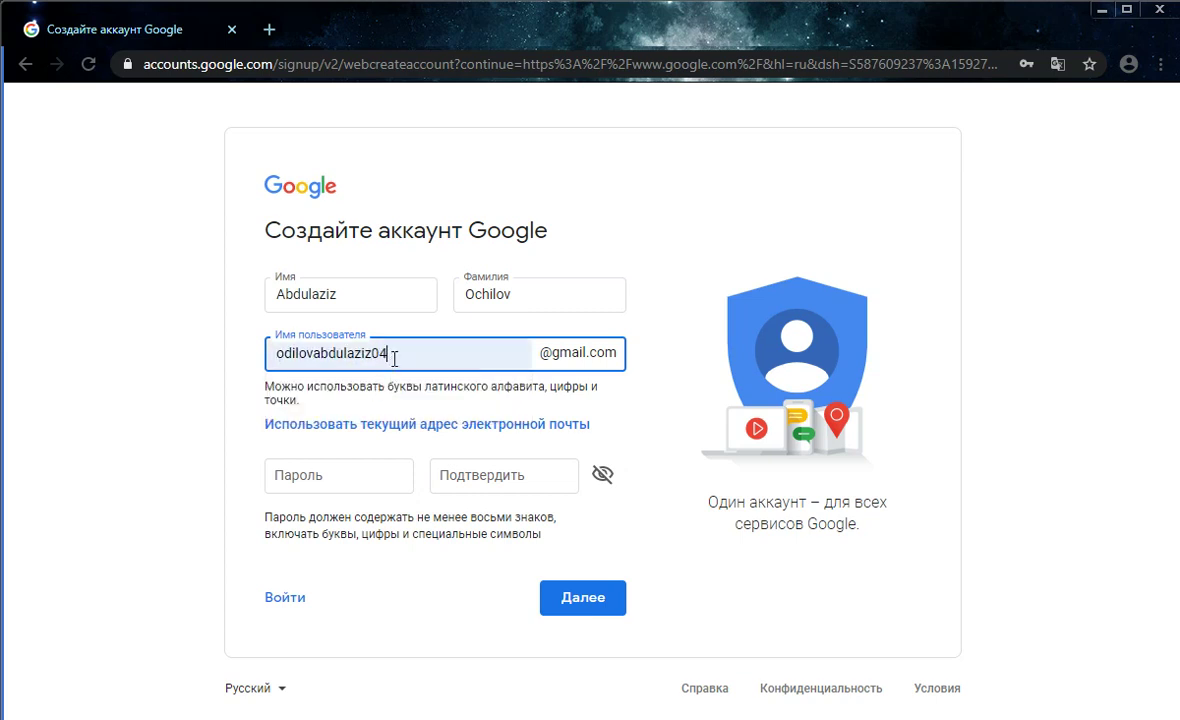
key("BackSpace")
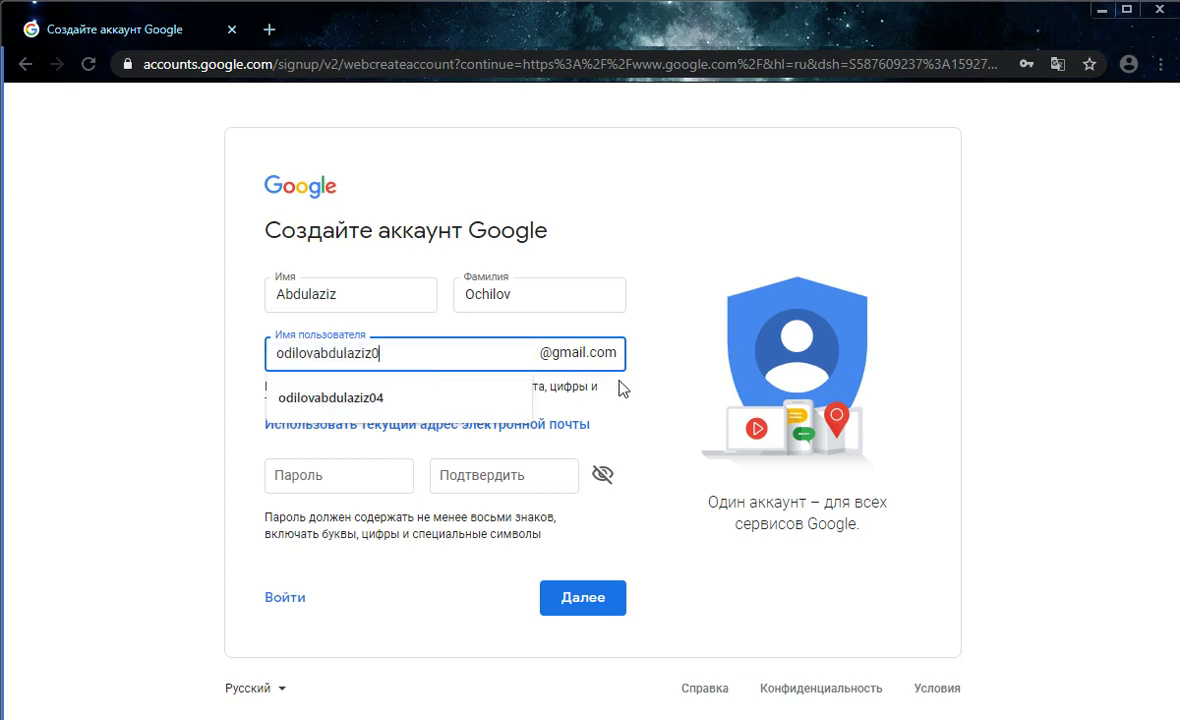
left_click(632, 400)
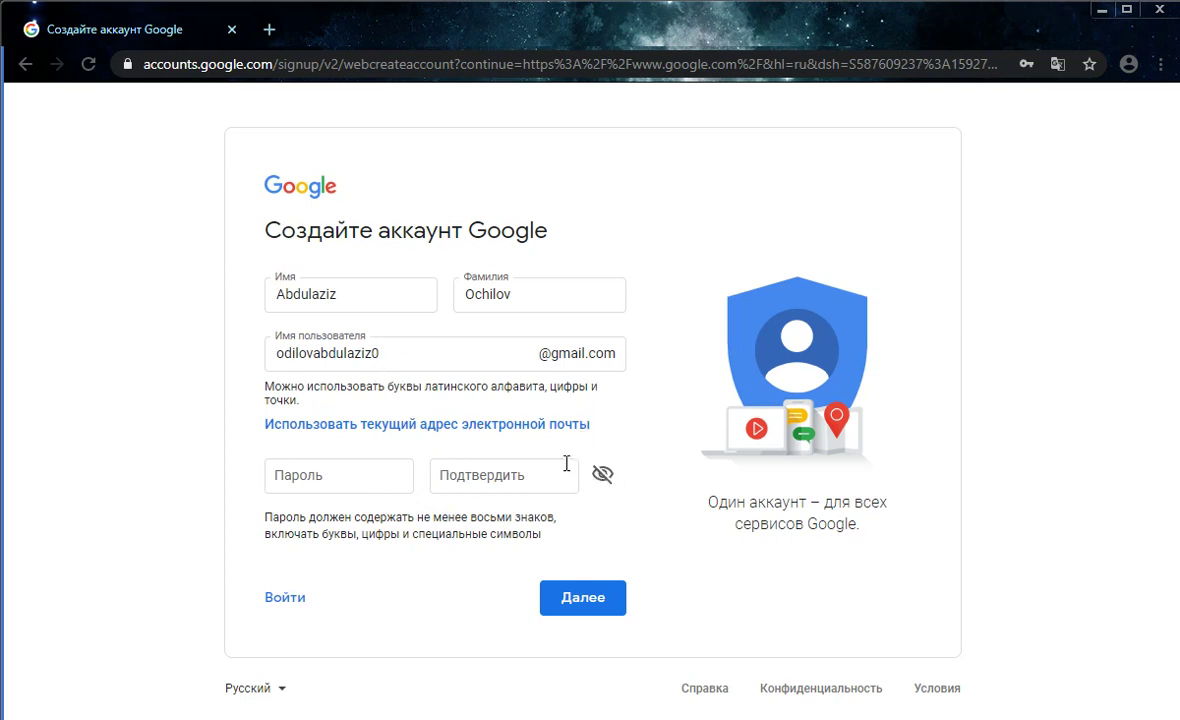
left_click(369, 486)
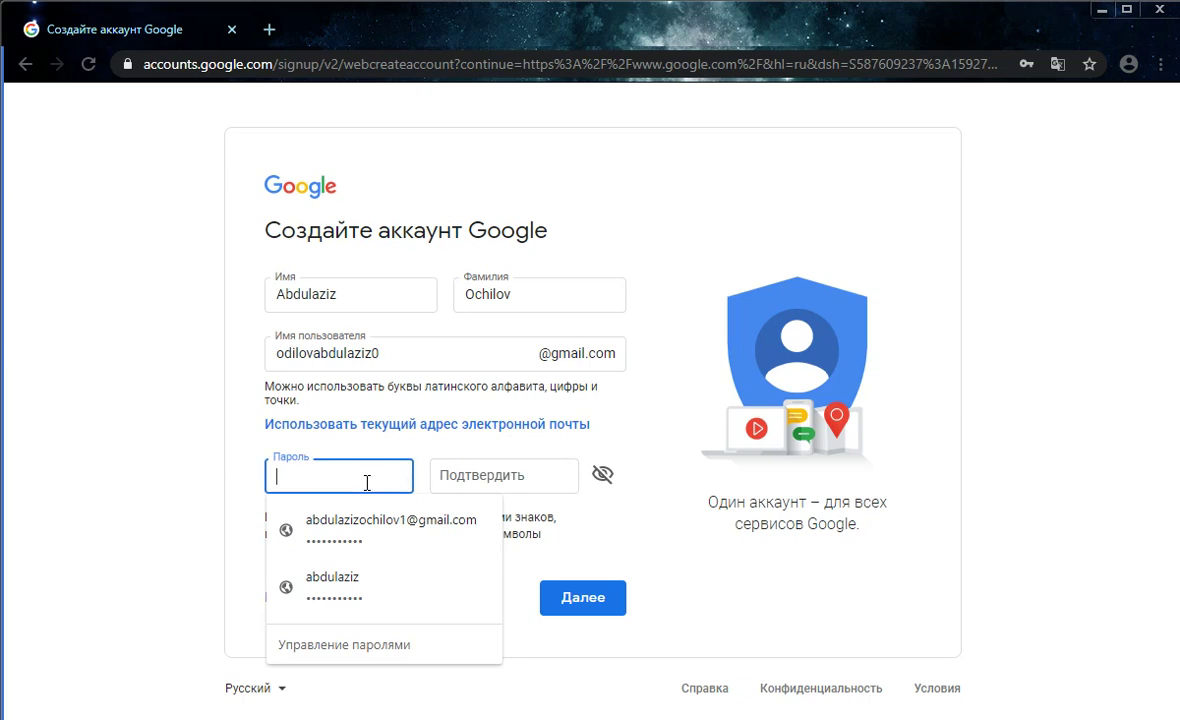
Enter the account password in Пароль and Подтвердить, then submit the form
type("ab")
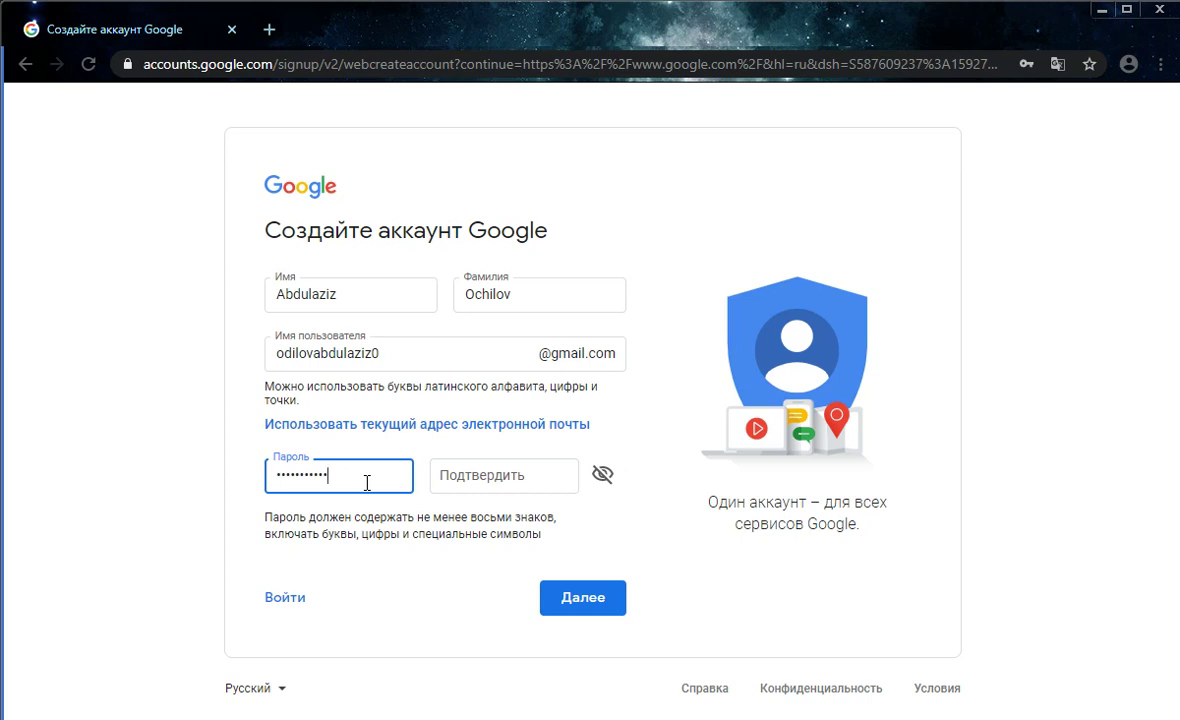
left_click(468, 484)
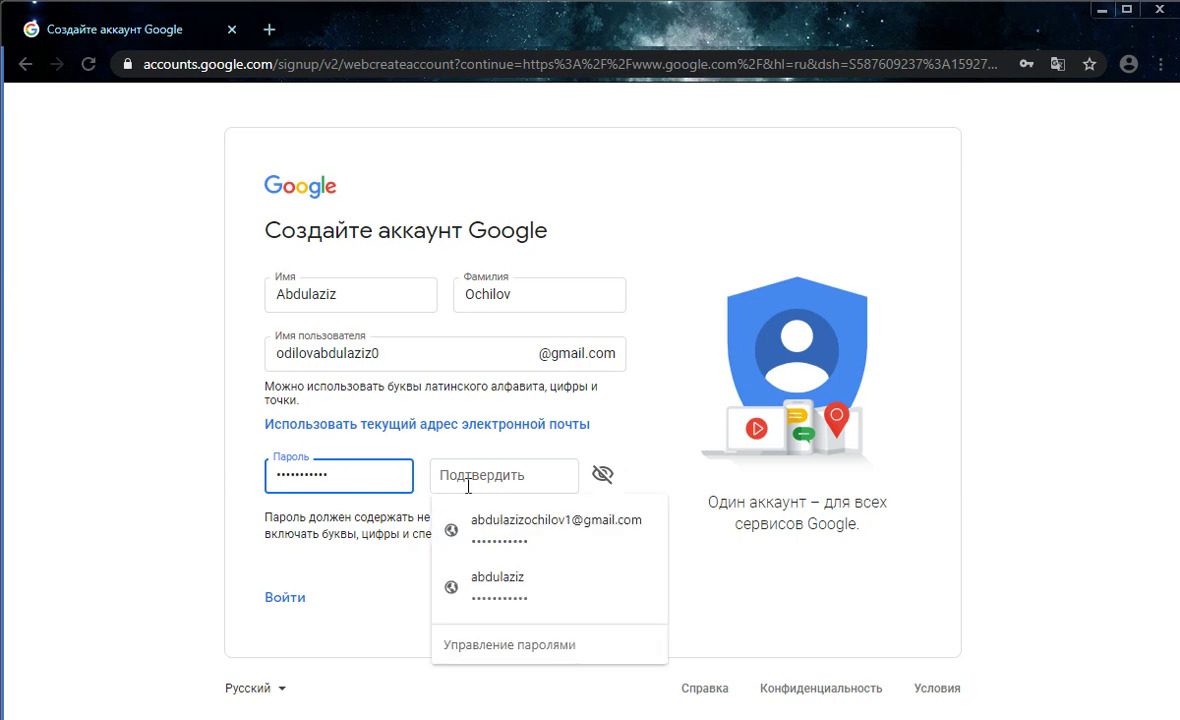
type("ab")
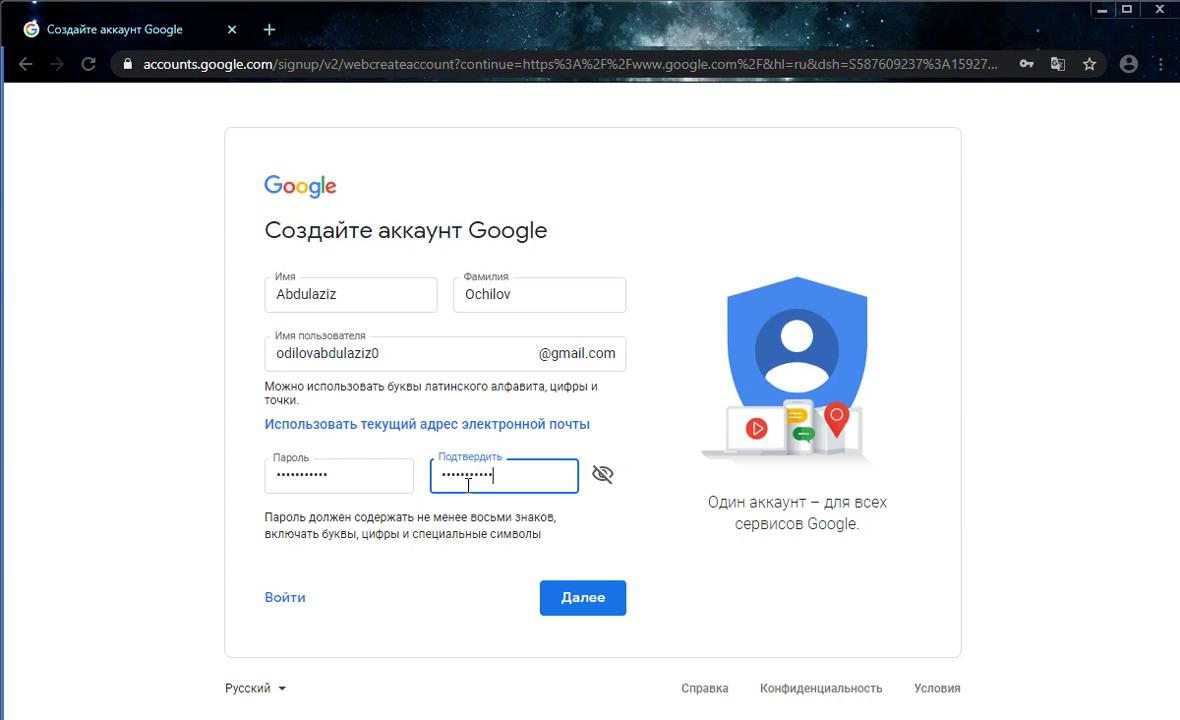
left_click(572, 608)
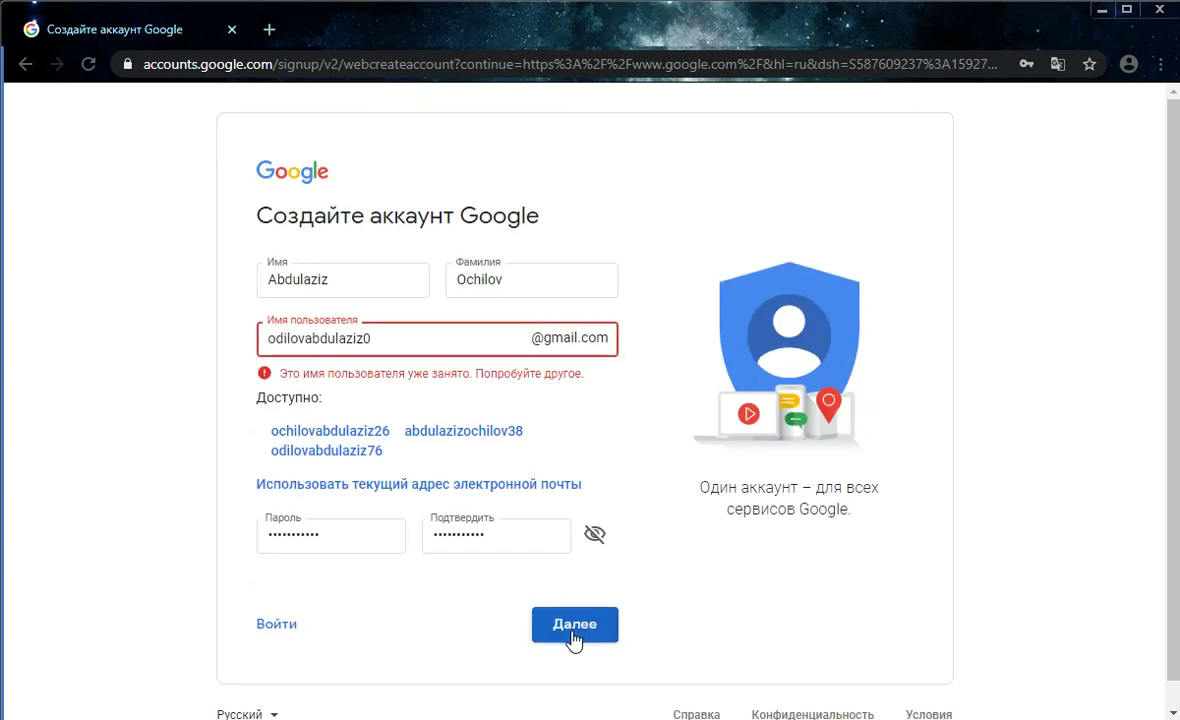
Replace the taken username with an available one listed under Доступно: and resubmit
left_click(386, 342)
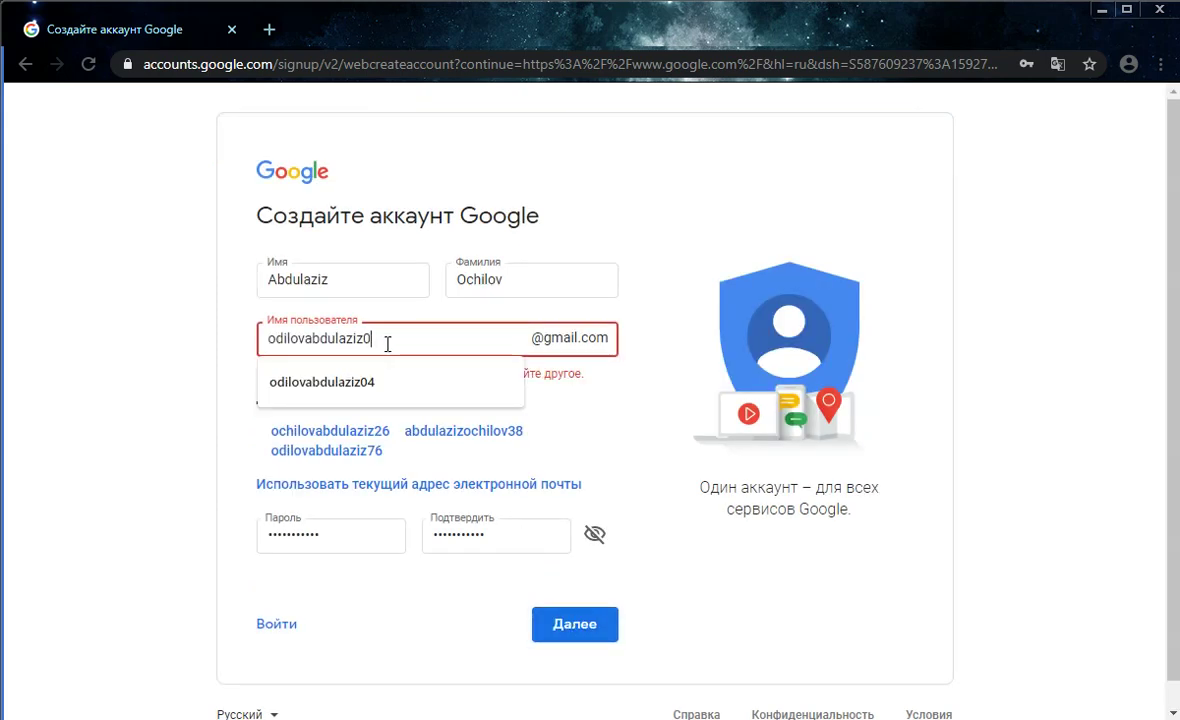
left_click(437, 320)
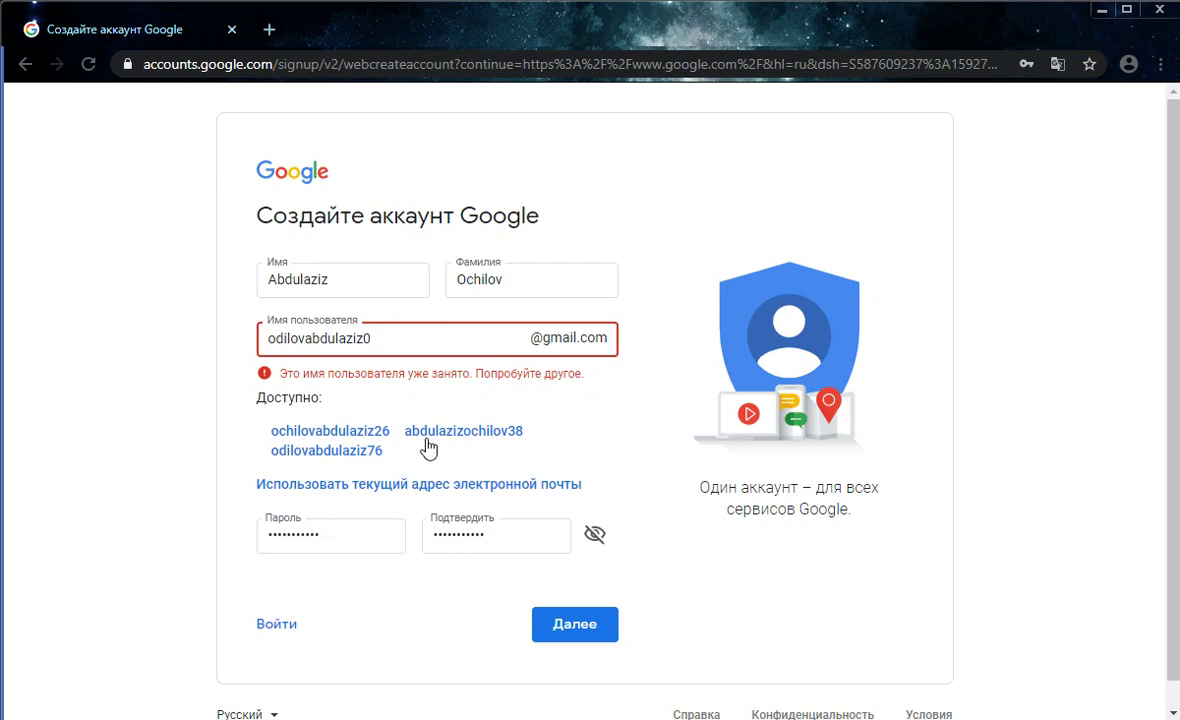
left_click(426, 438)
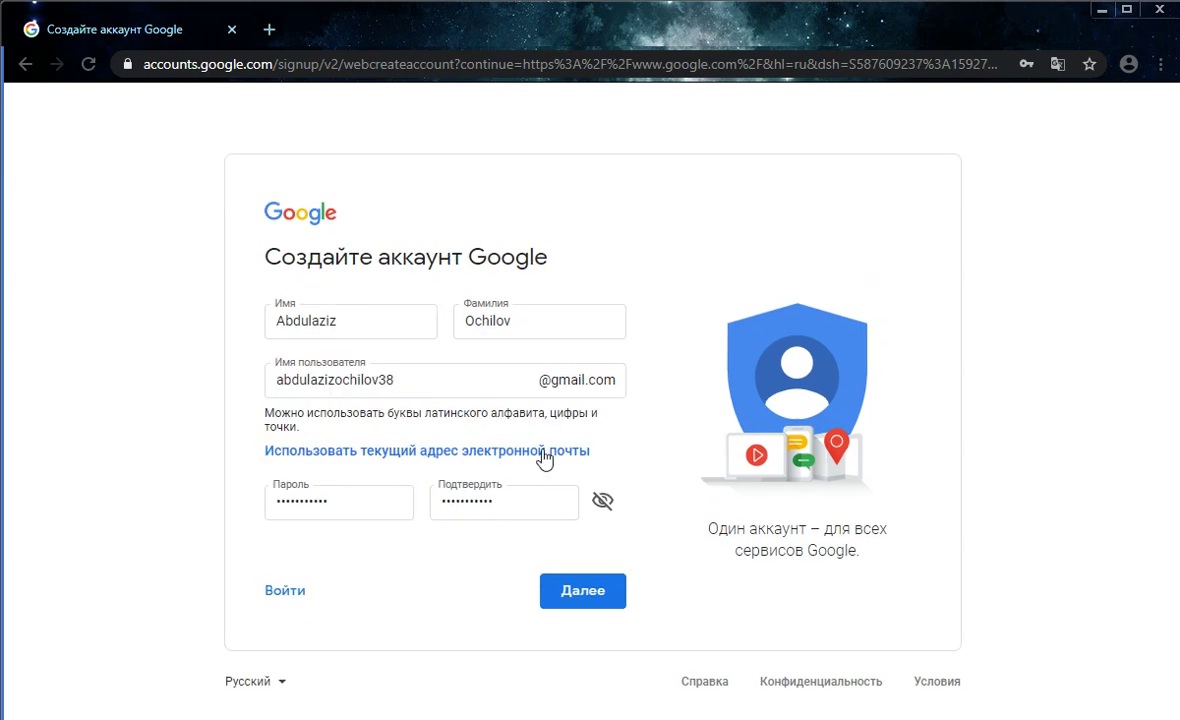
left_click(598, 606)
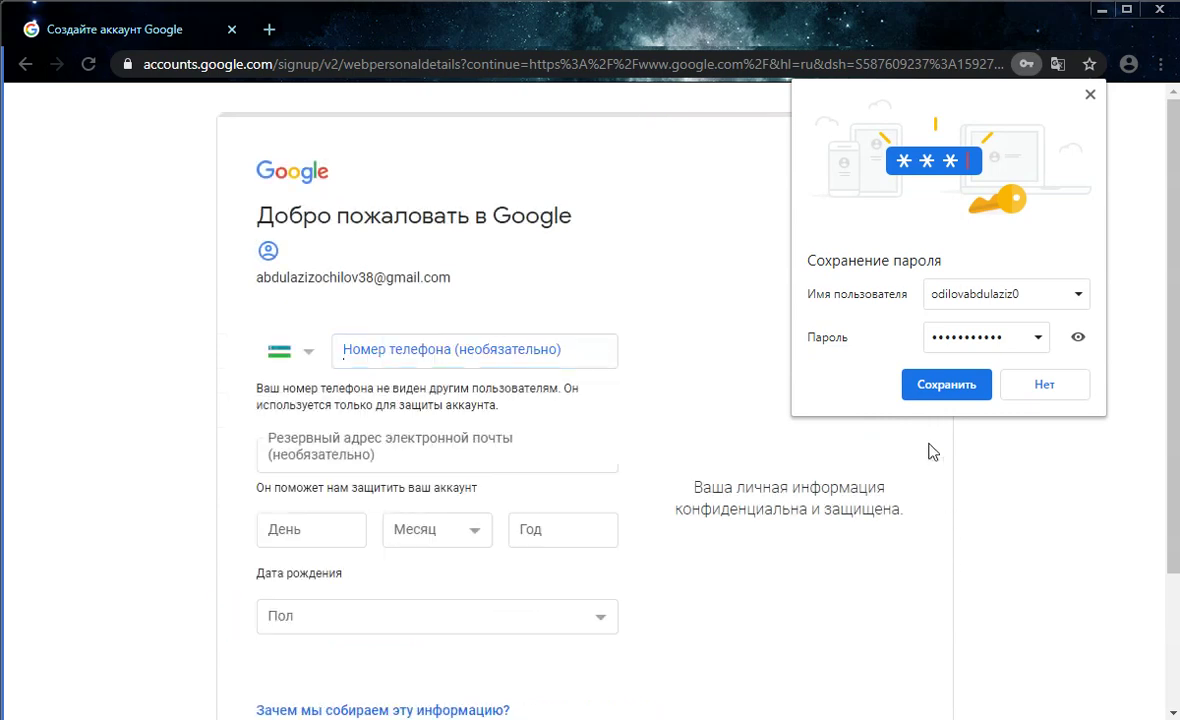
Save the password in Chrome and fill the phone field with the suggested number
left_click(940, 393)
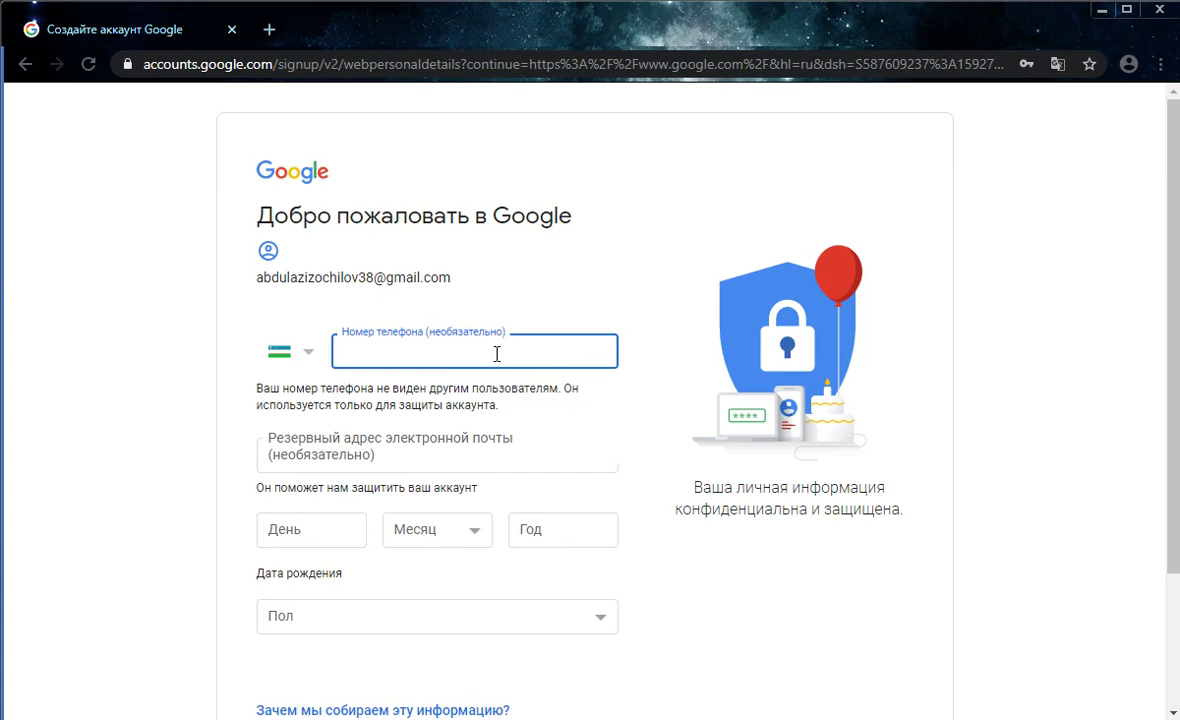
left_click(484, 460)
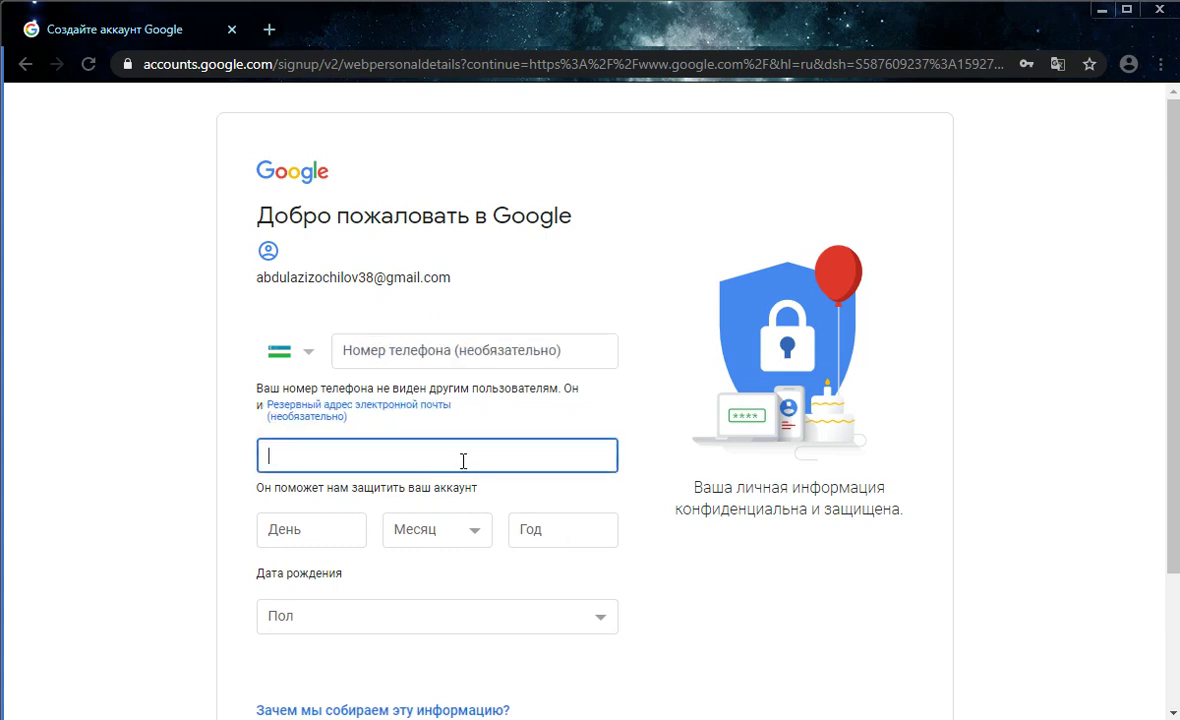
left_click(446, 355)
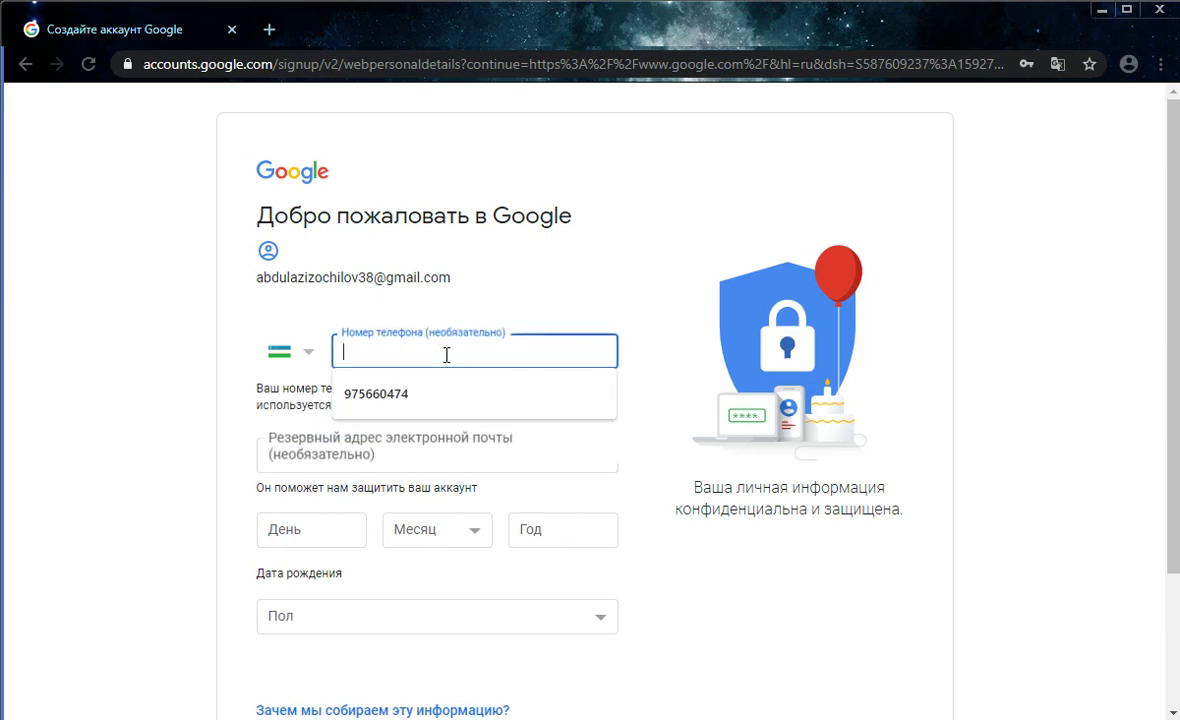
left_click(488, 396)
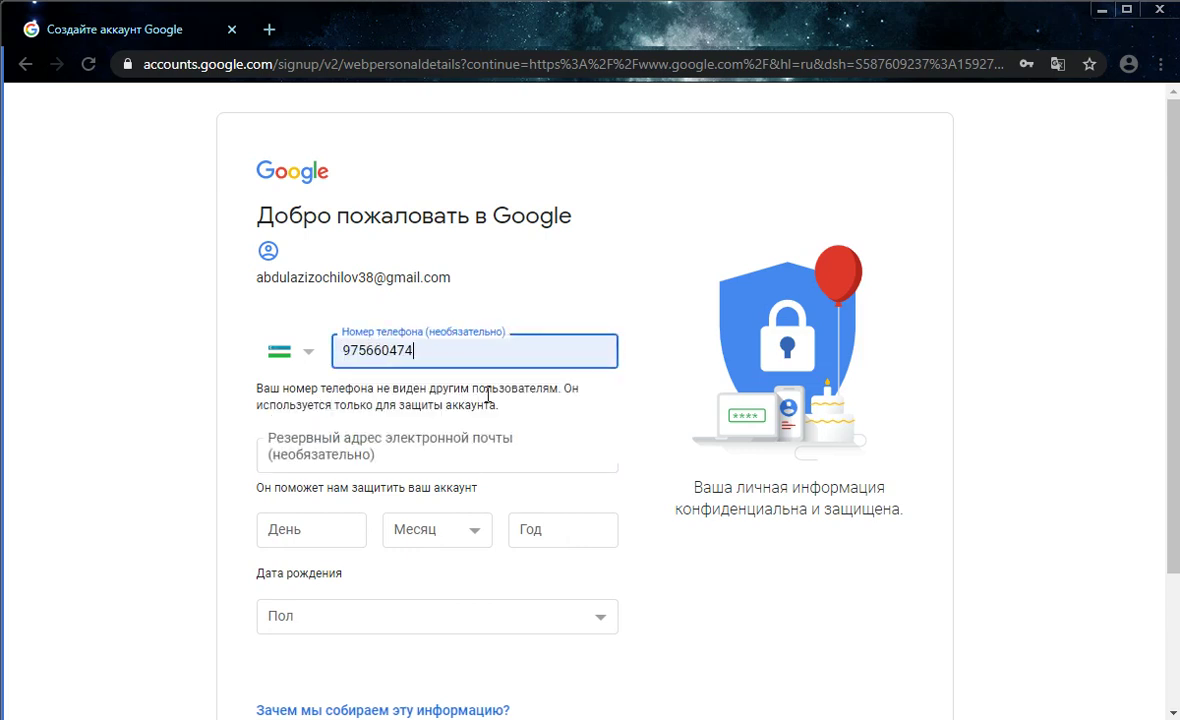
left_click(338, 535)
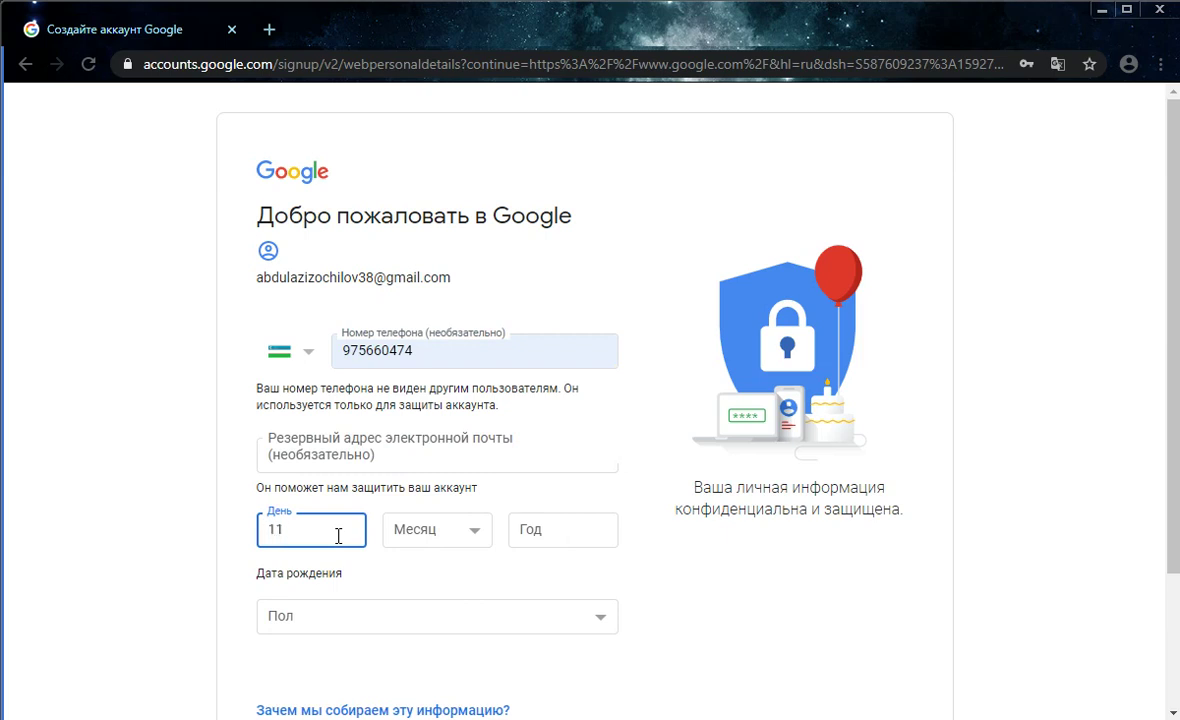
left_click(412, 529)
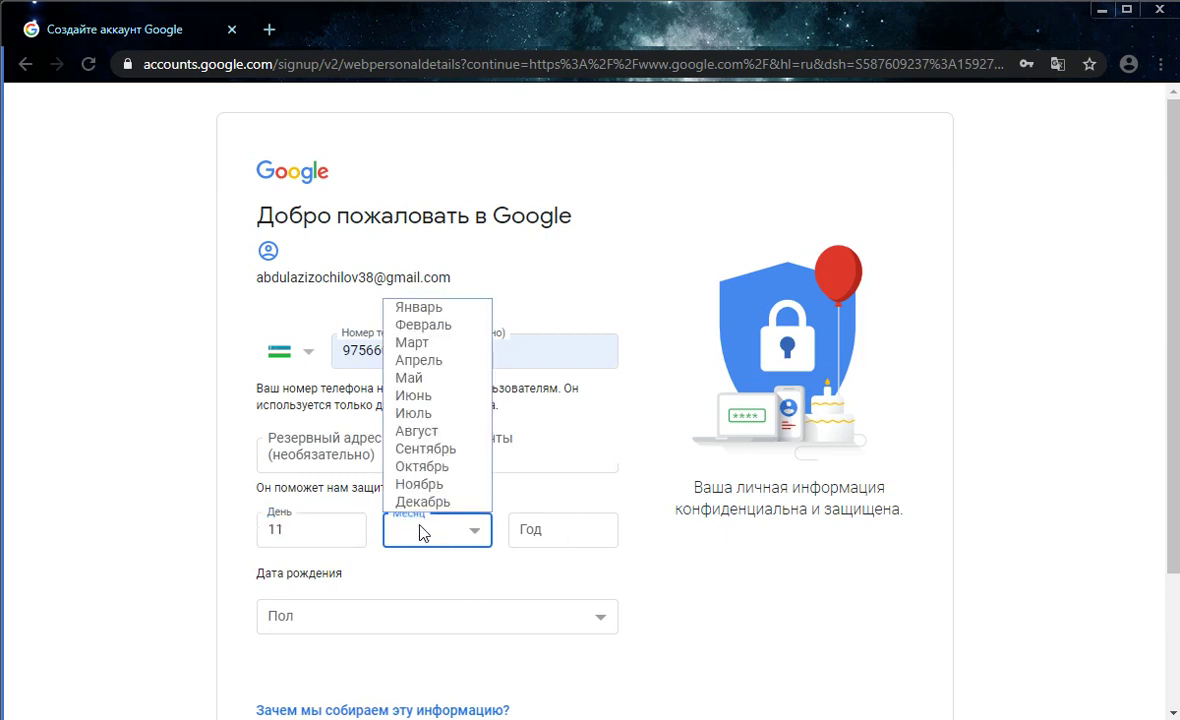
left_click(430, 434)
left_click(535, 531)
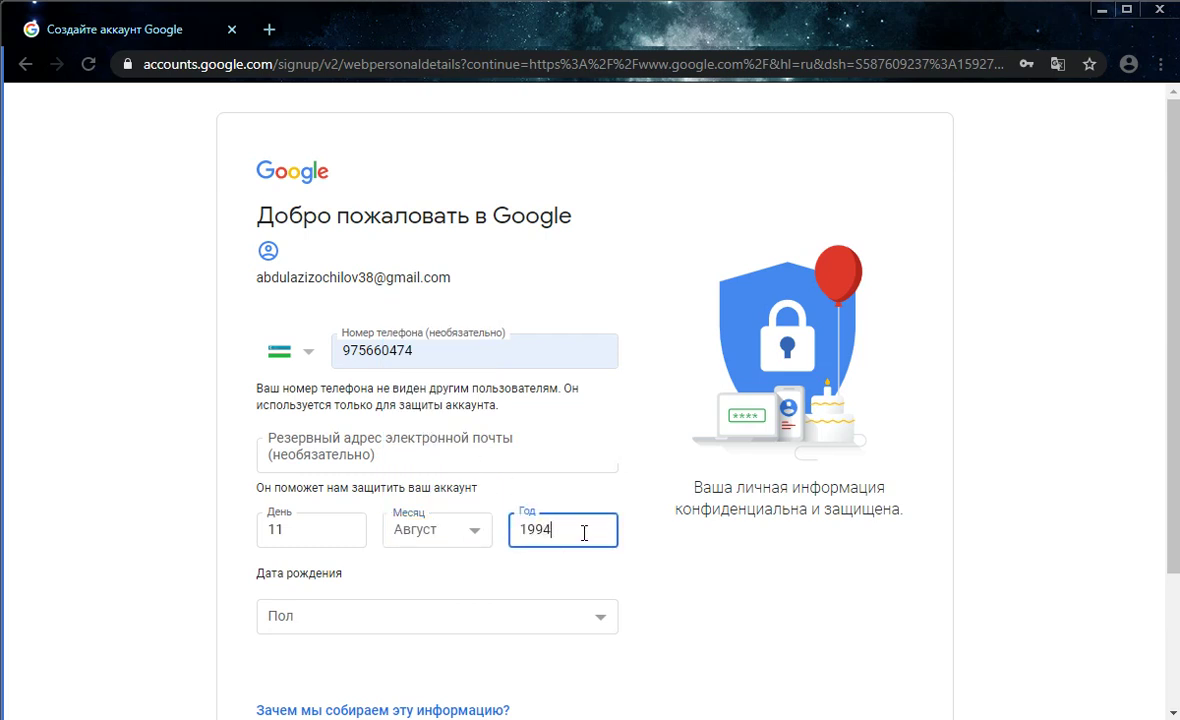
left_click(527, 621)
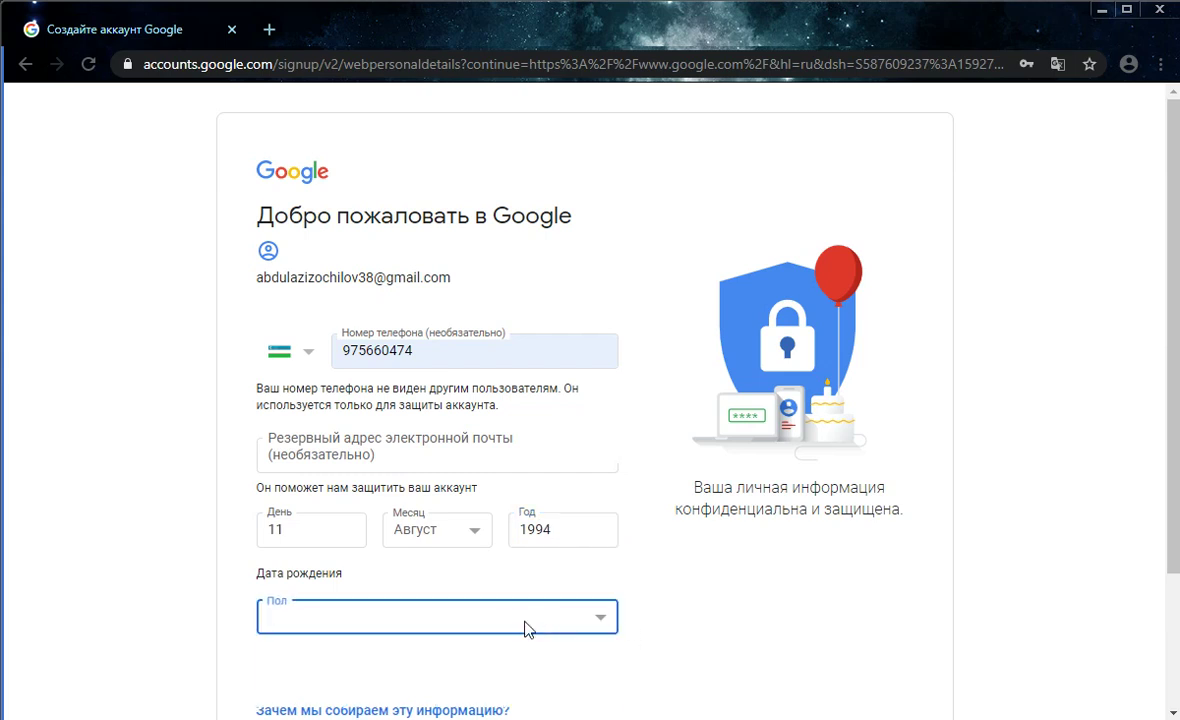
left_click(325, 662)
scroll(664, 553, "down", 2)
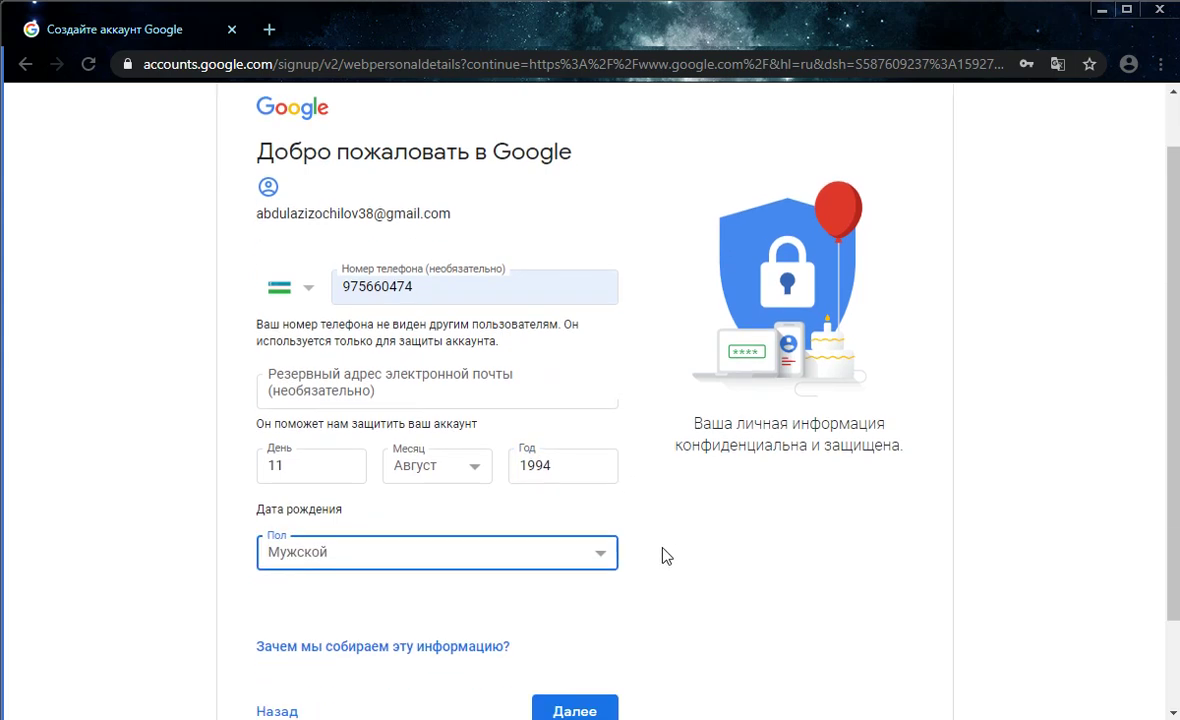
Send an SMS code to the phone, enter it, and confirm the verification
left_click(575, 600)
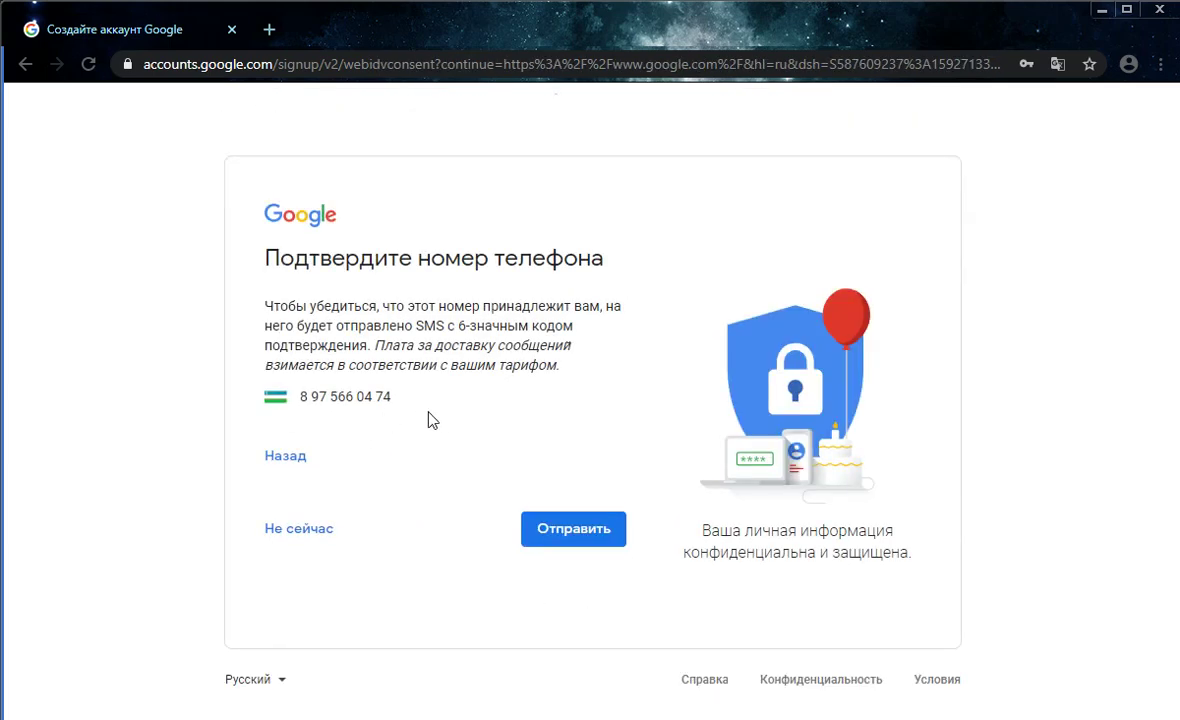
left_click(579, 540)
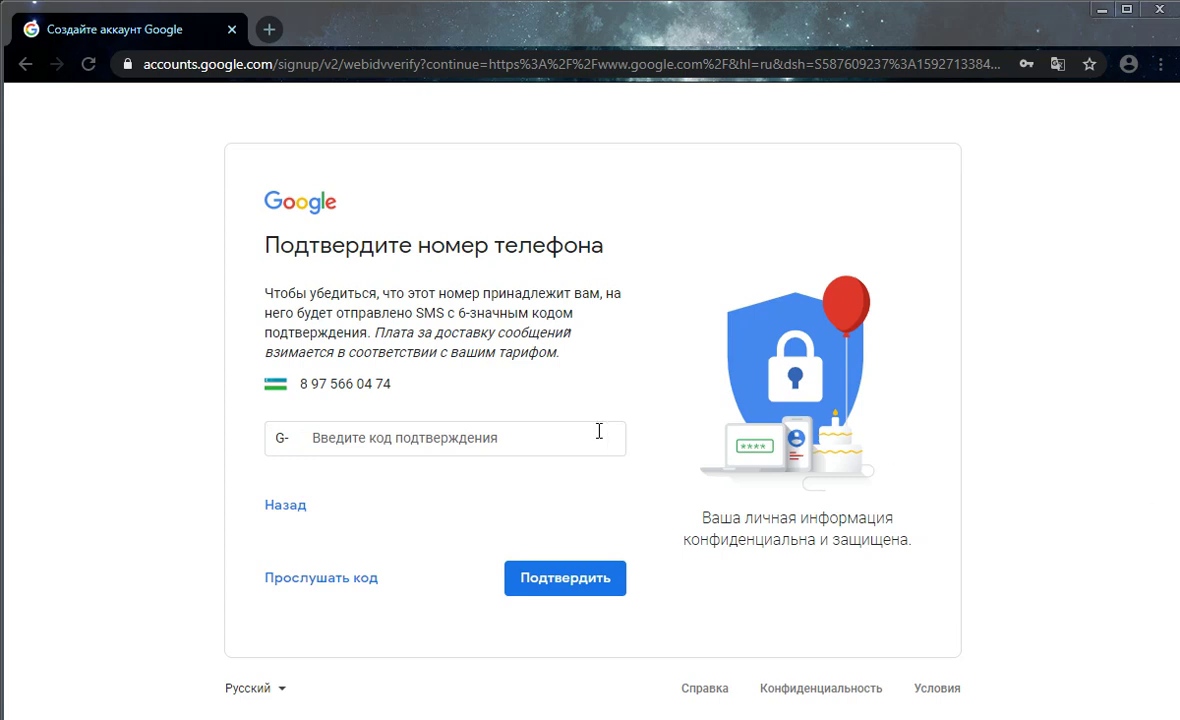
left_click(545, 436)
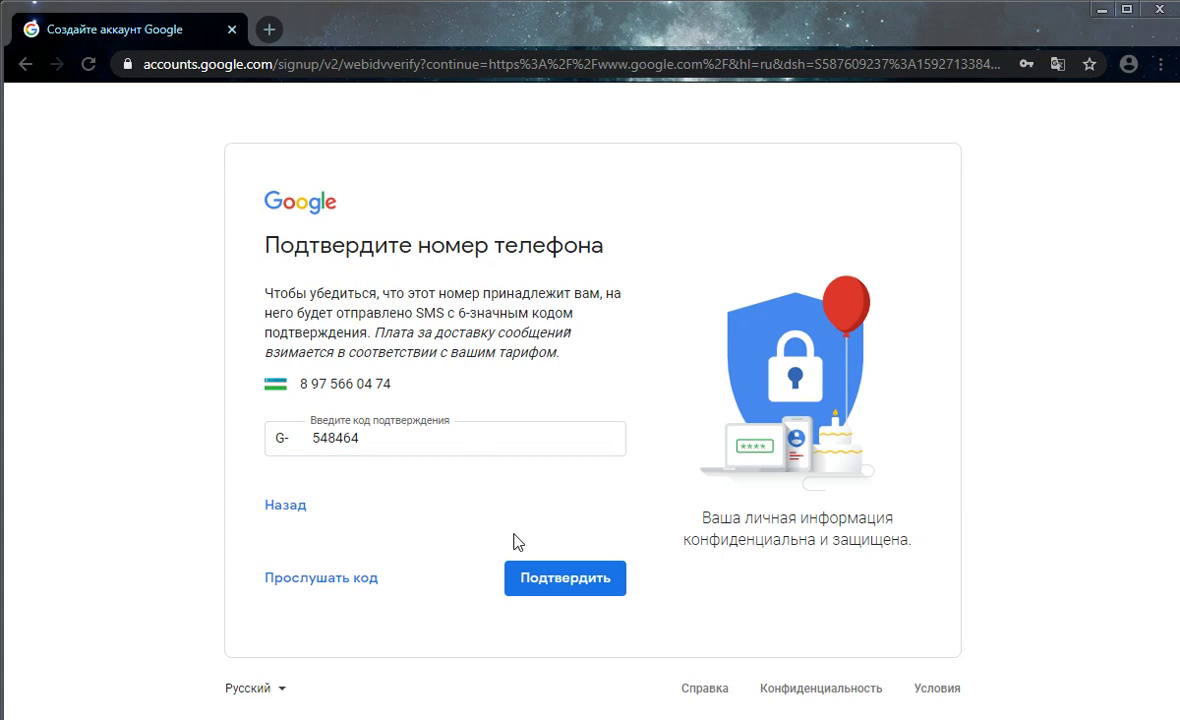
left_click(577, 592)
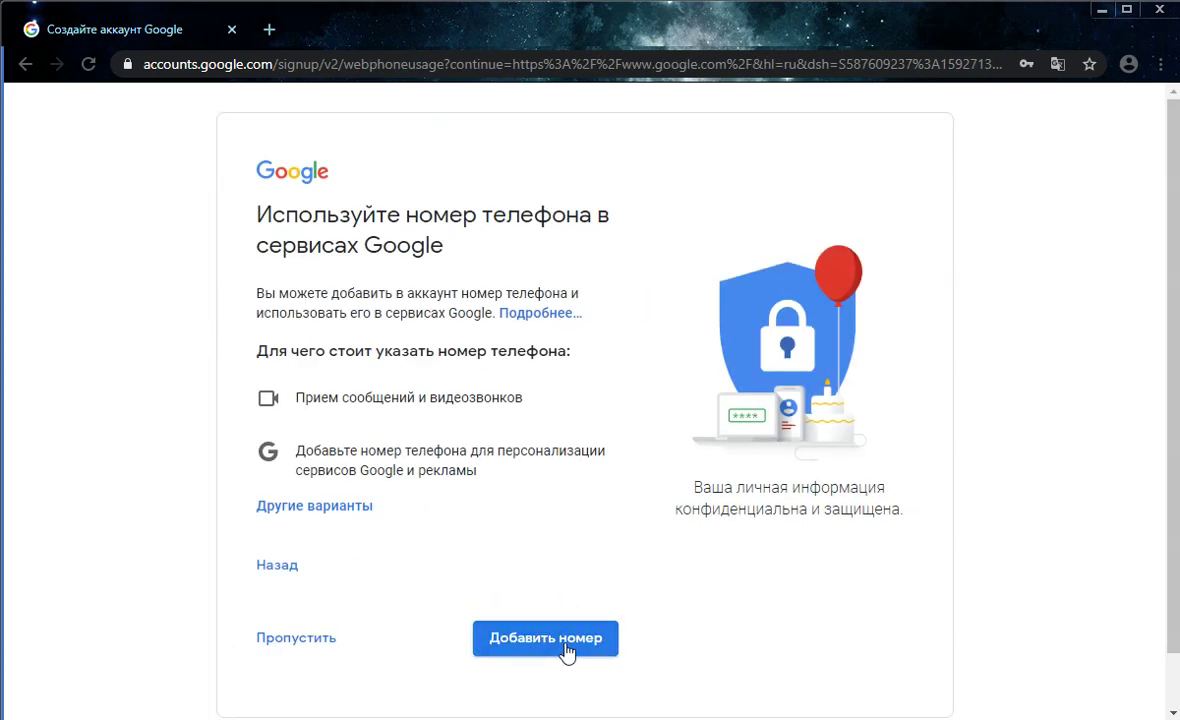
Add the phone number to Google services and accept the privacy terms with Принимаю
left_click(568, 646)
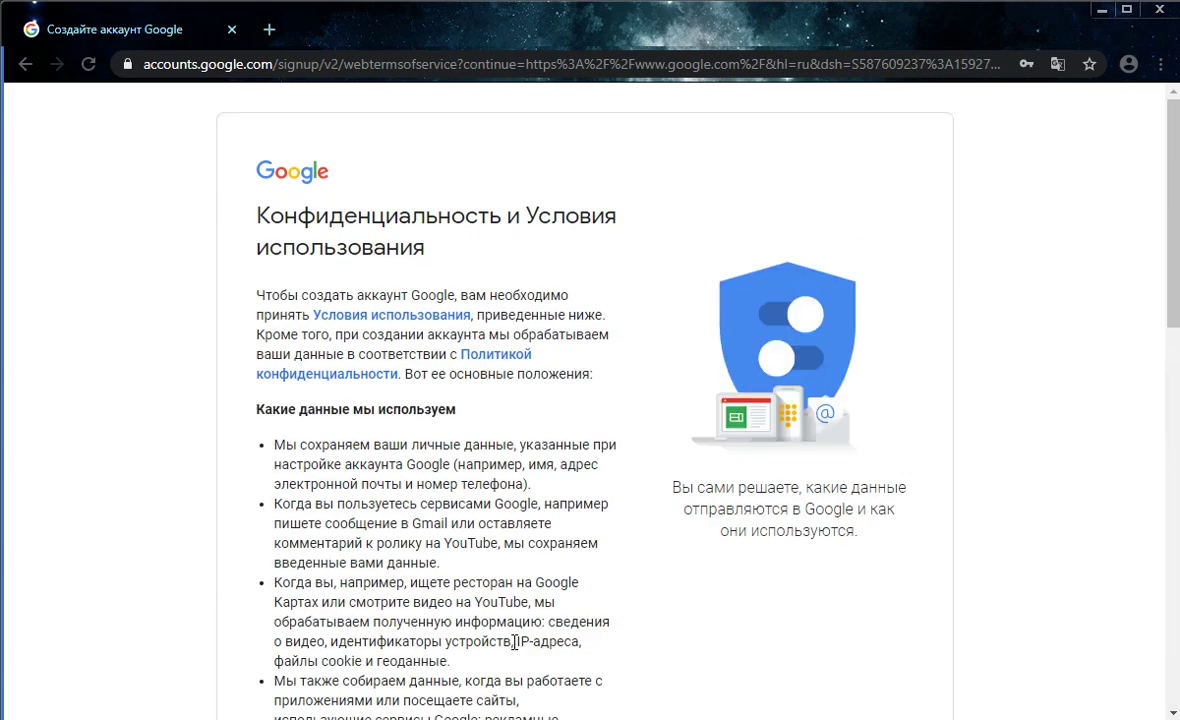
scroll(640, 575, "down", 10)
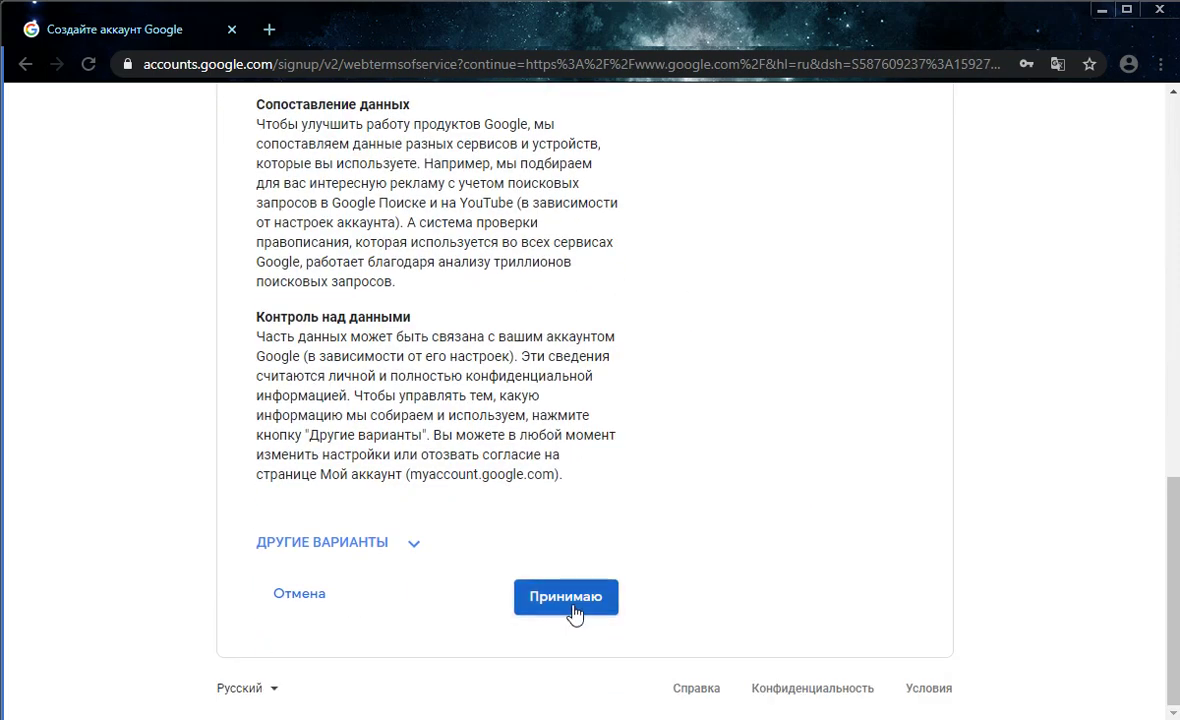
left_click(578, 608)
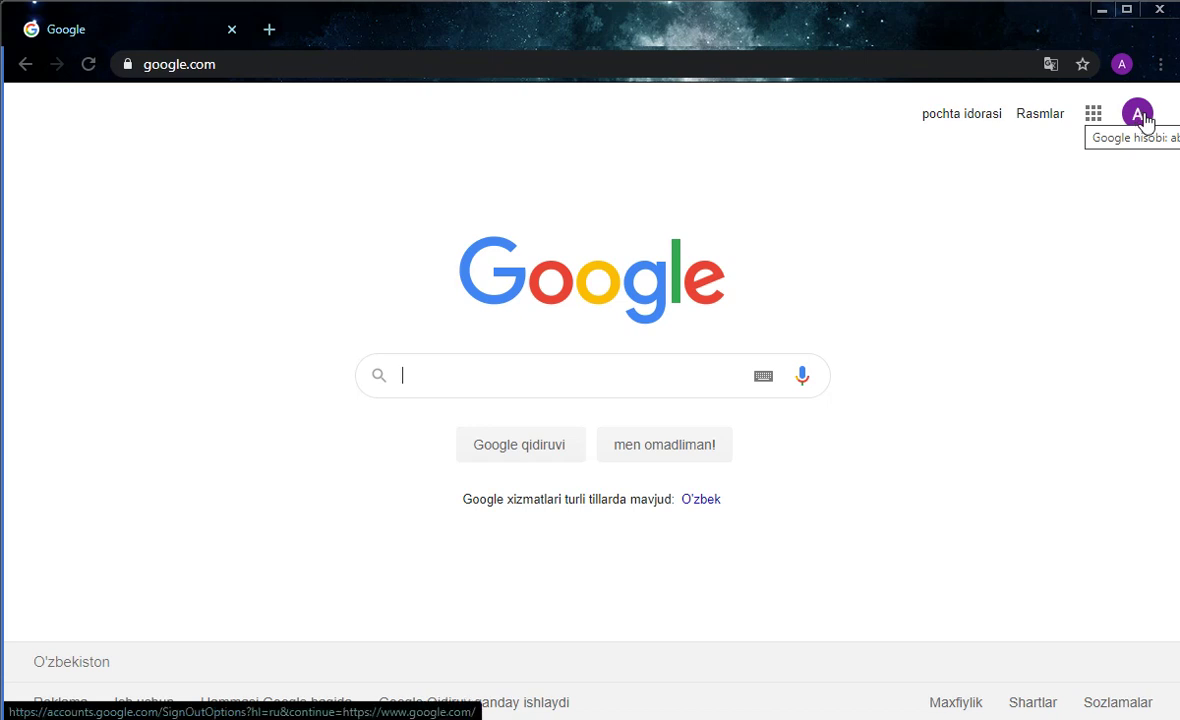
Upload 122354.jpg from Рабочий стол > ekk as the new profile photo
left_click(1142, 122)
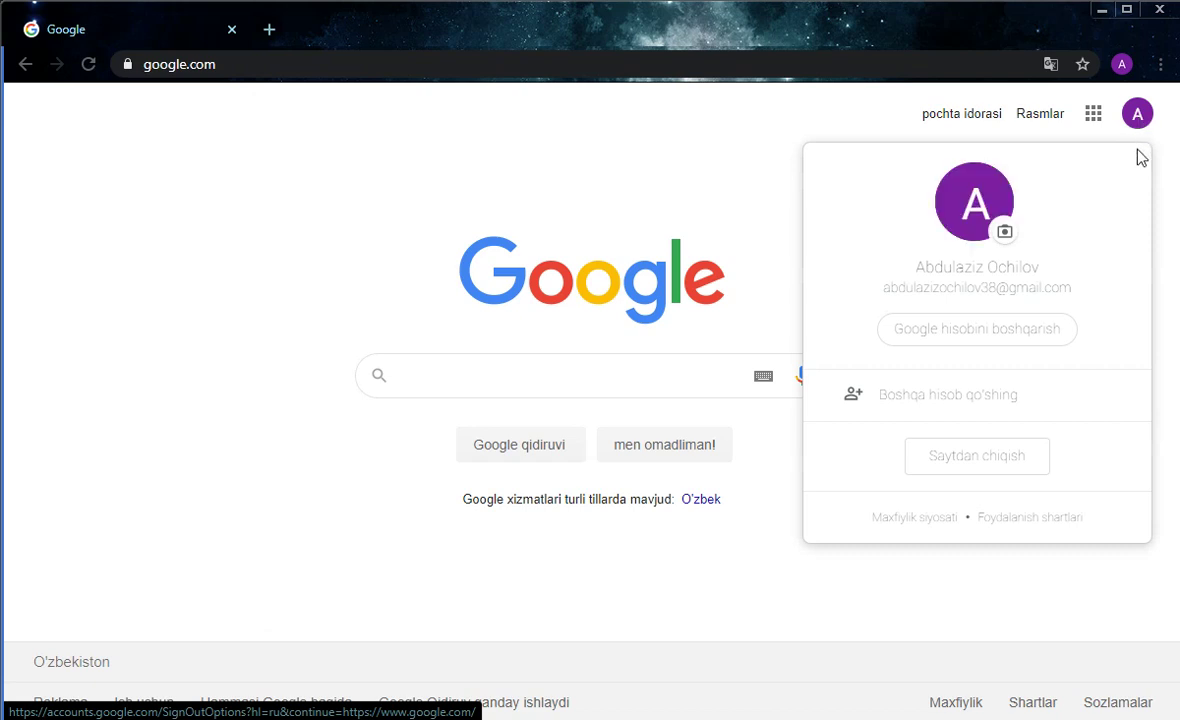
left_click(1005, 235)
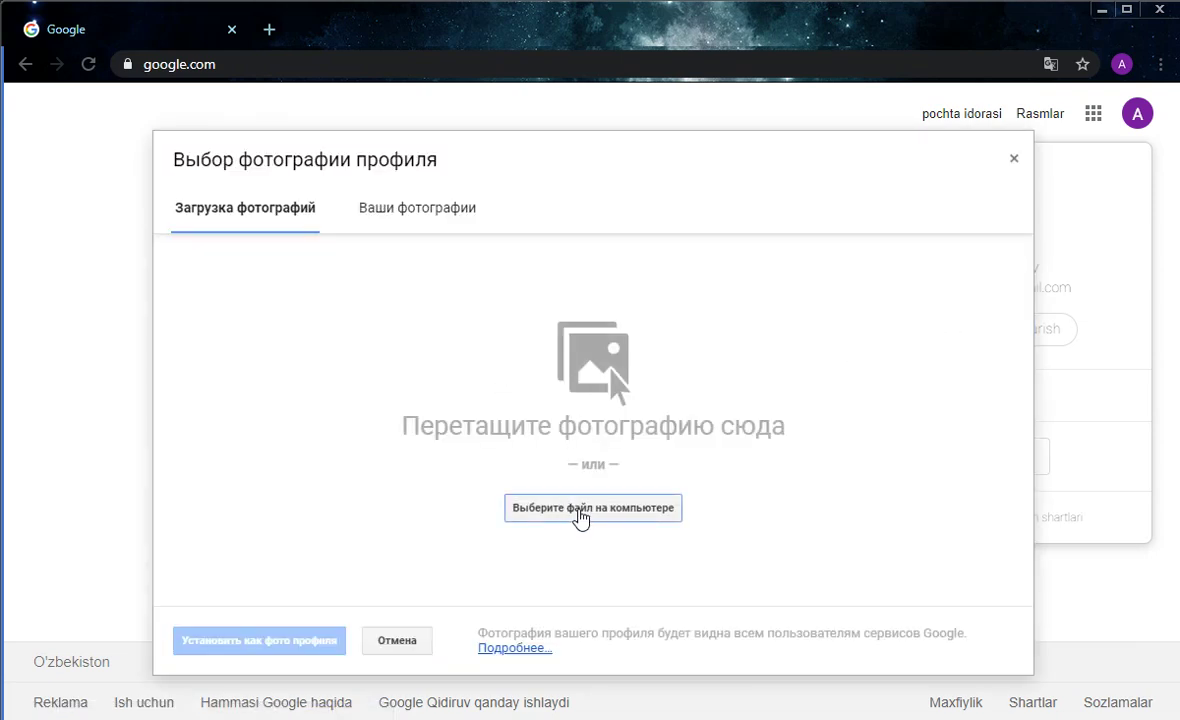
left_click(576, 516)
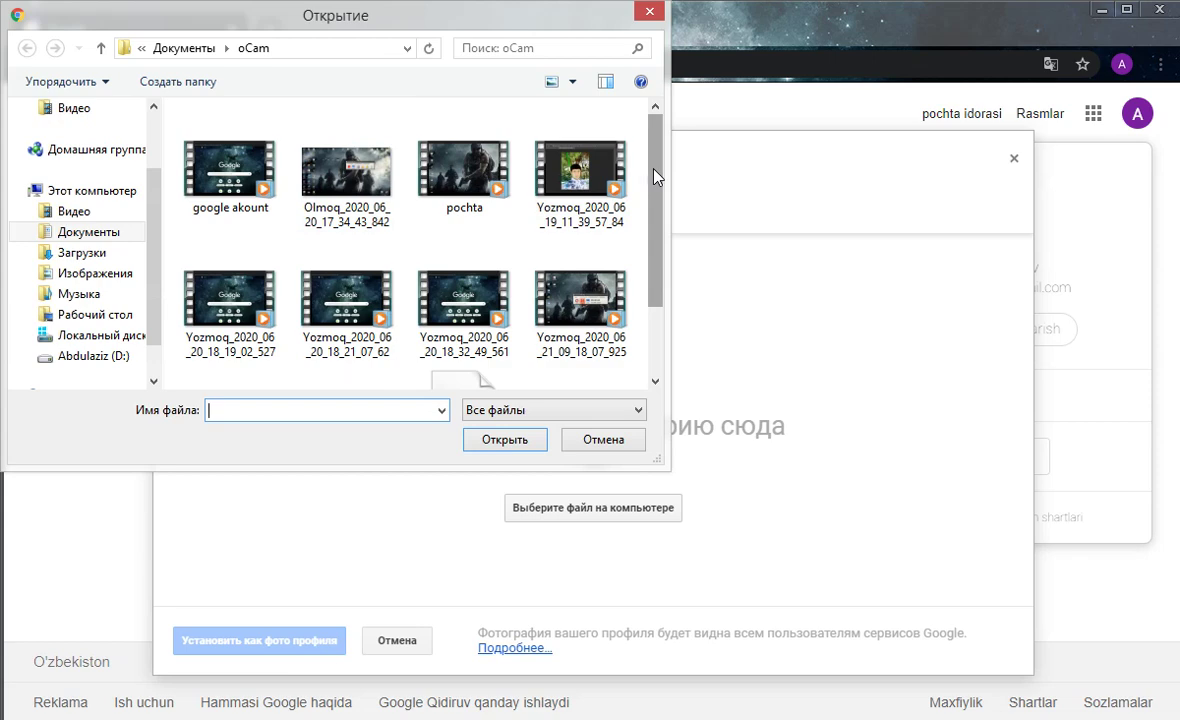
scroll(635, 298, "down", 2)
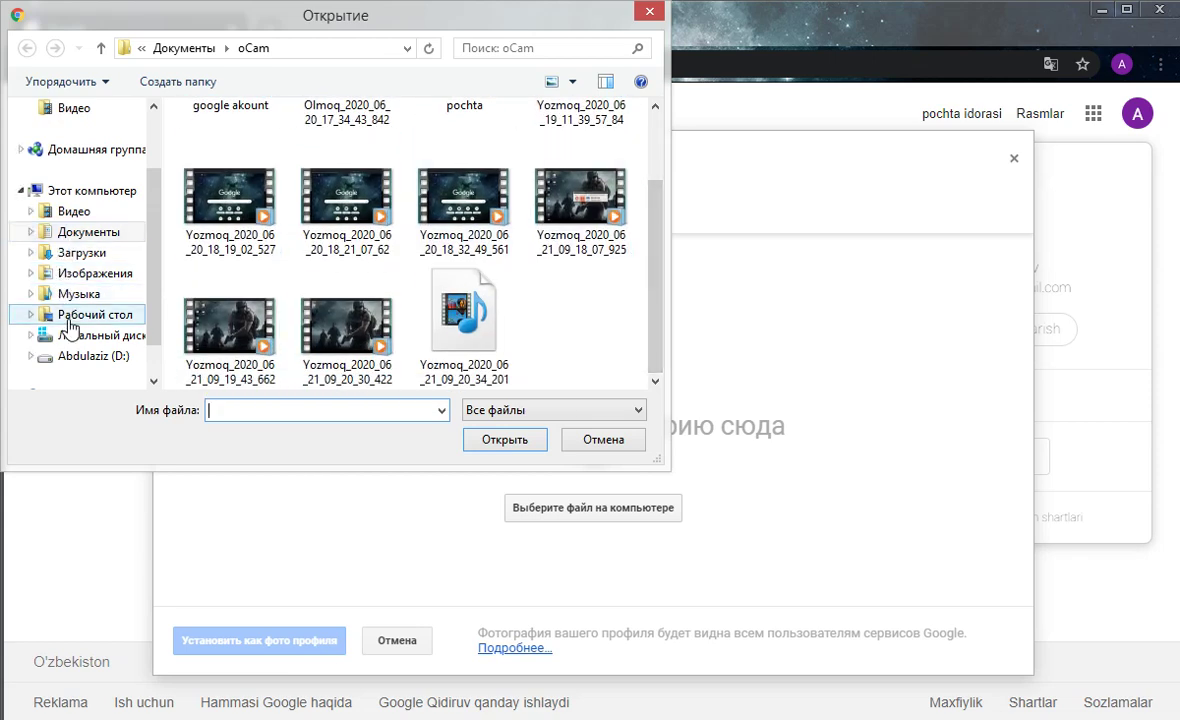
left_click(93, 316)
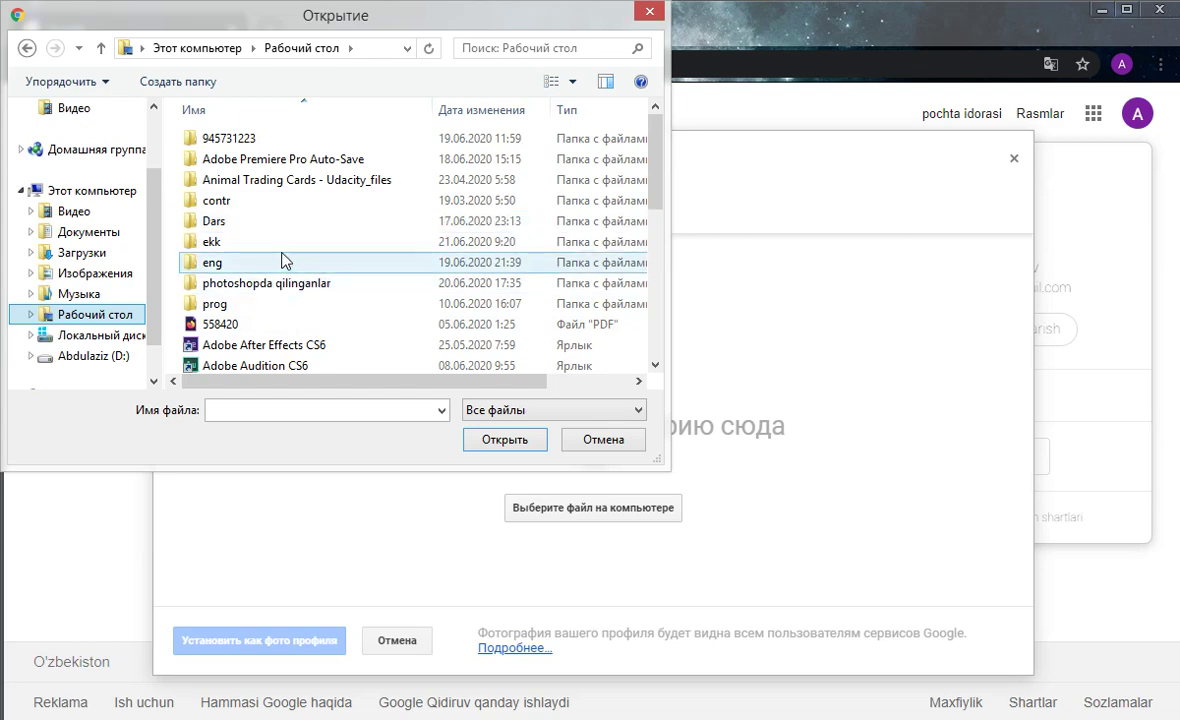
double_click(345, 242)
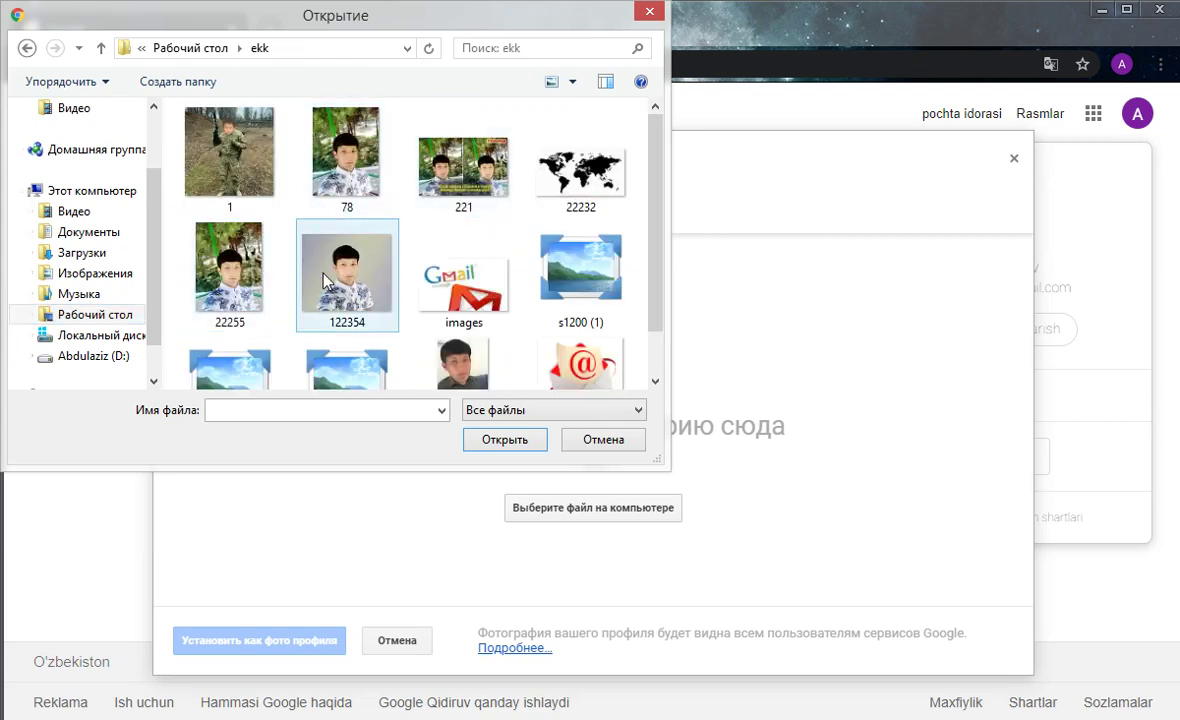
left_click(318, 262)
left_click(505, 440)
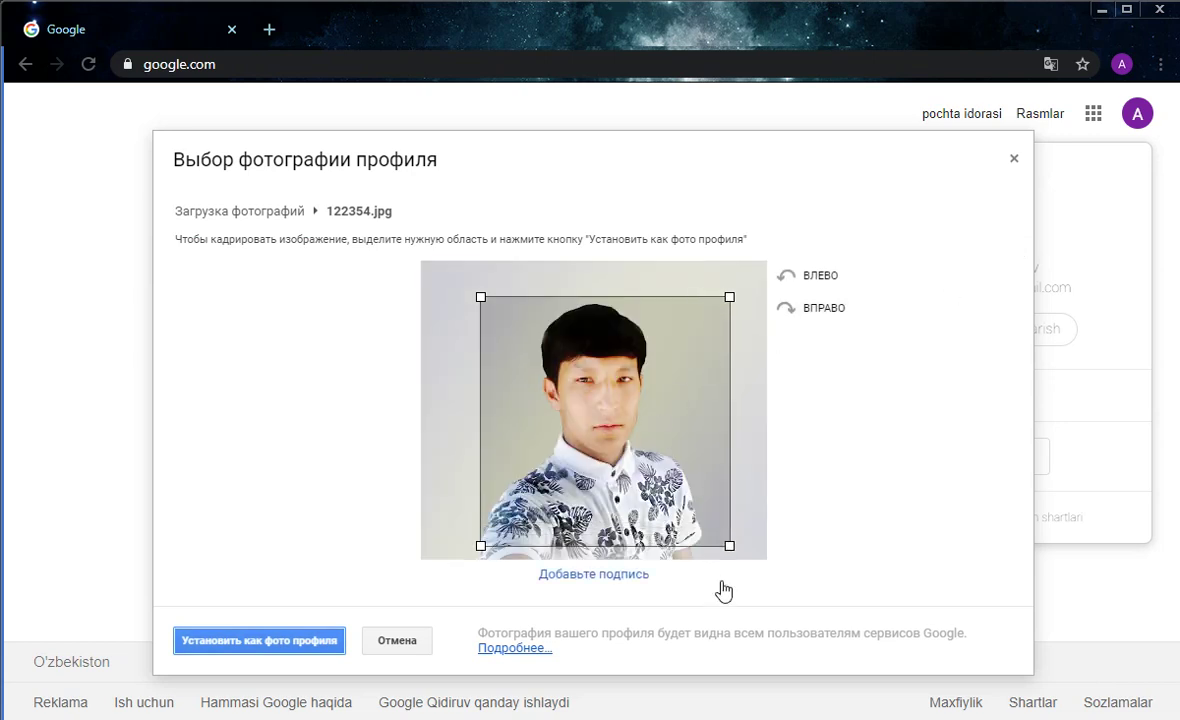
Frame the face in the crop square, set it as the profile photo, and close the account panel
left_click_drag(587, 442, 578, 441)
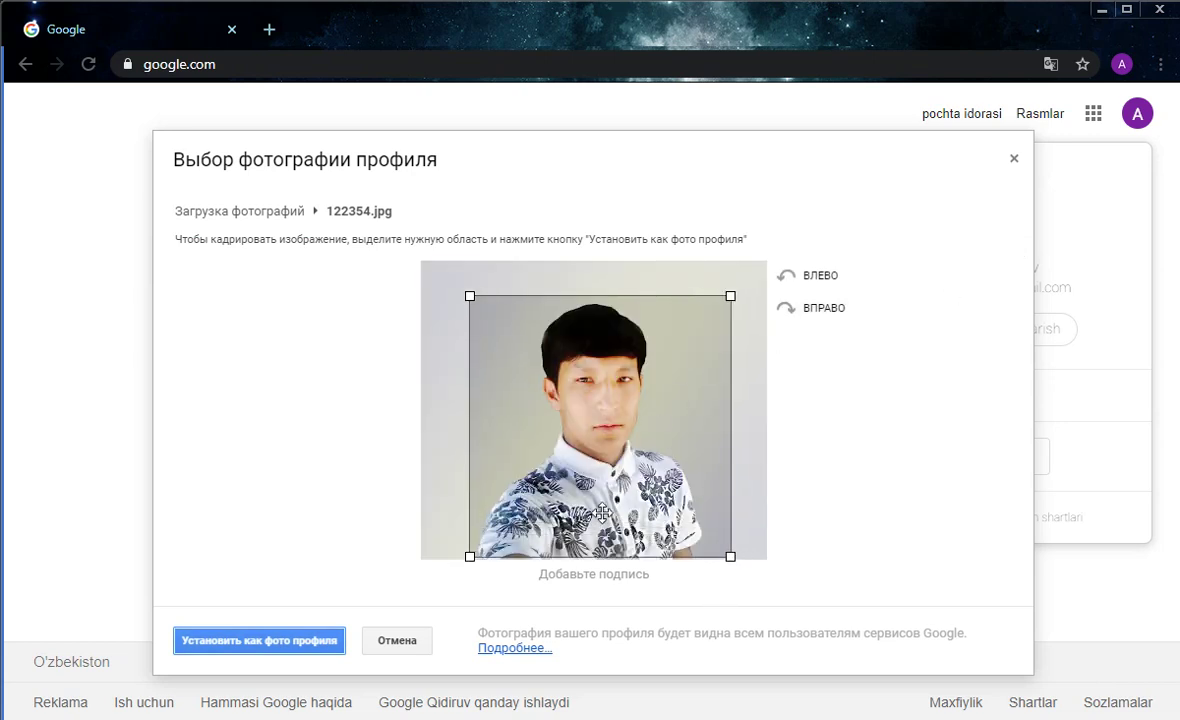
left_click(248, 640)
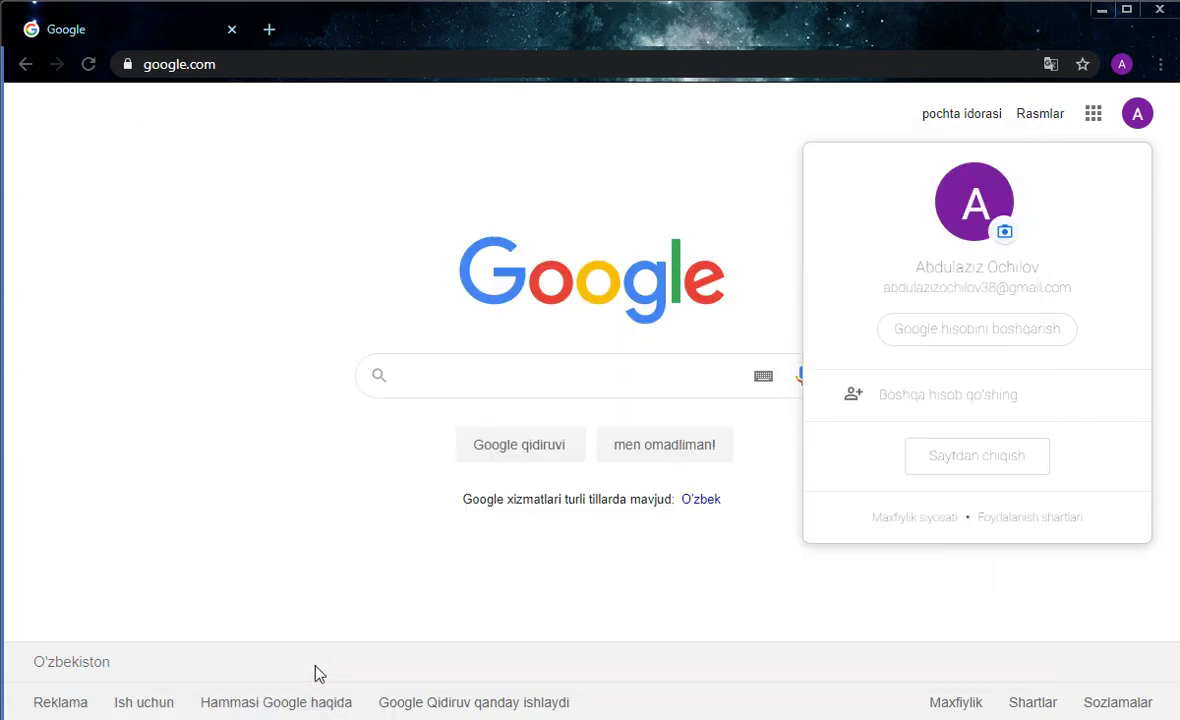
left_click(738, 227)
Reload the Google homepage from the page's right-click menu to refresh the avatar
right_click(804, 192)
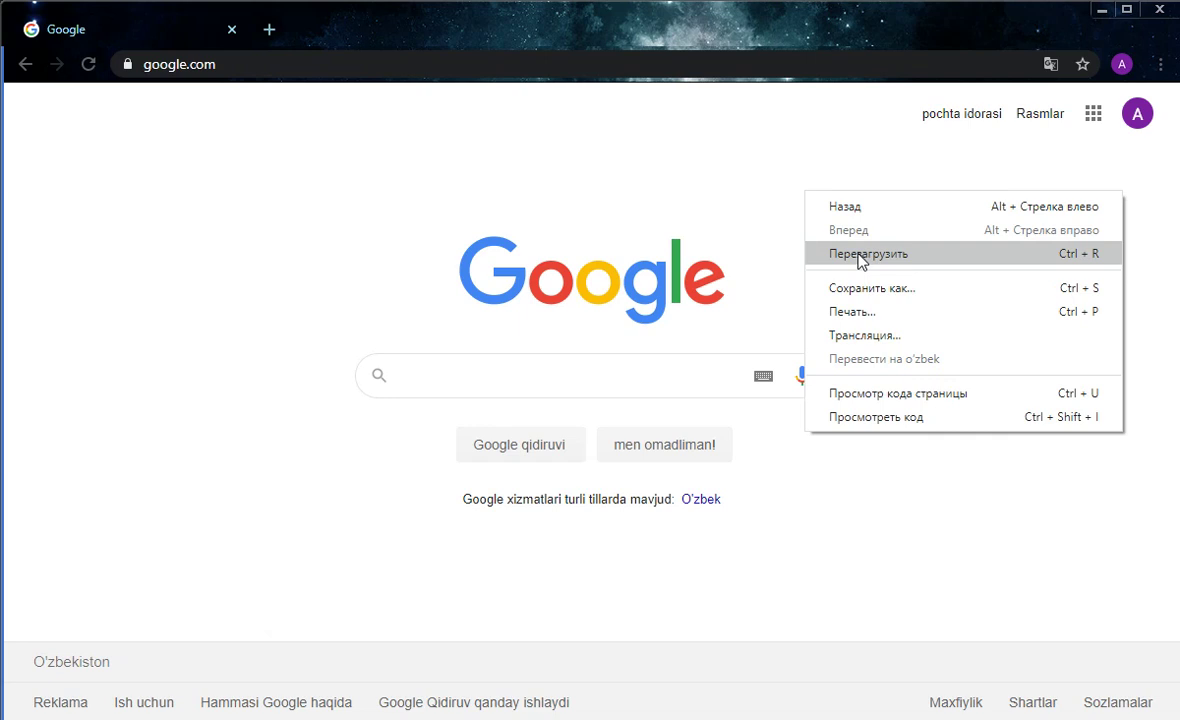
left_click(858, 256)
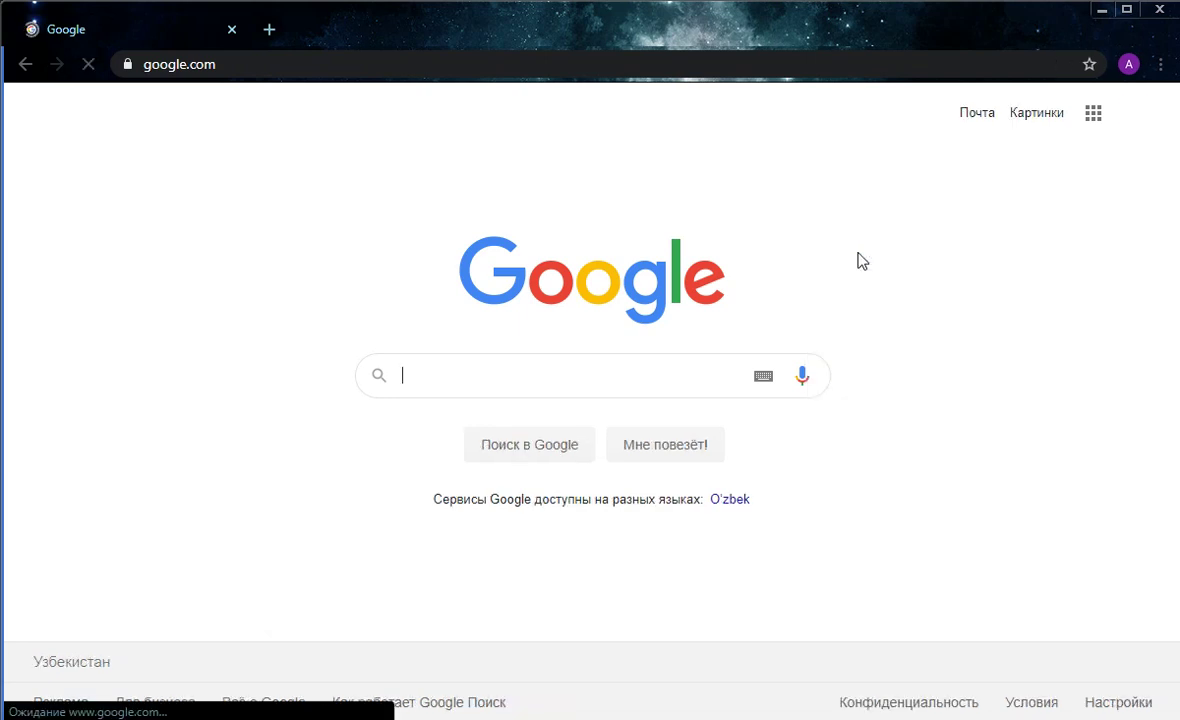